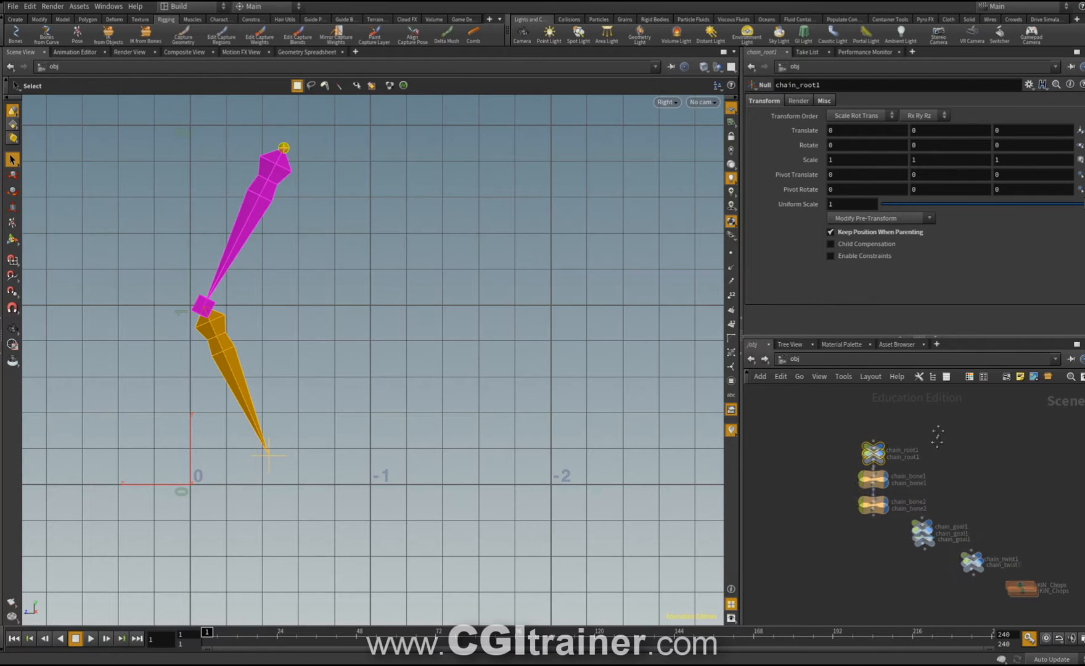
- Try a small upward move of the chain_goal1 null and undo it
click(925, 504)
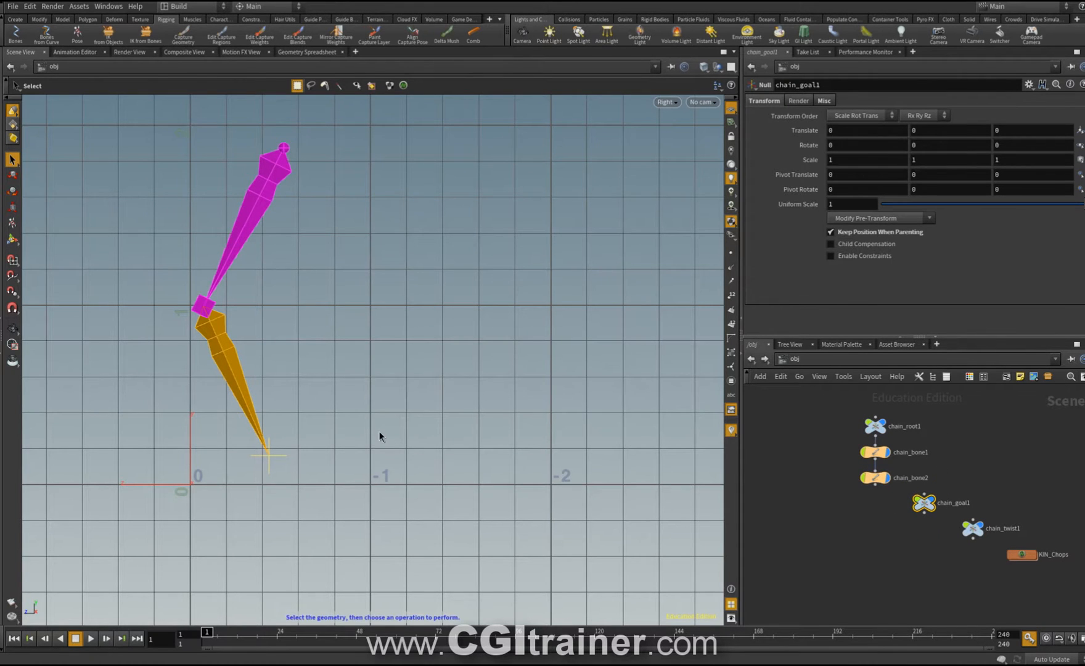
key(t)
mouse_move(212, 400)
mouse_down()
mouse_move(243, 315)
mouse_move(220, 382)
mouse_up()
key(ctrl+z)
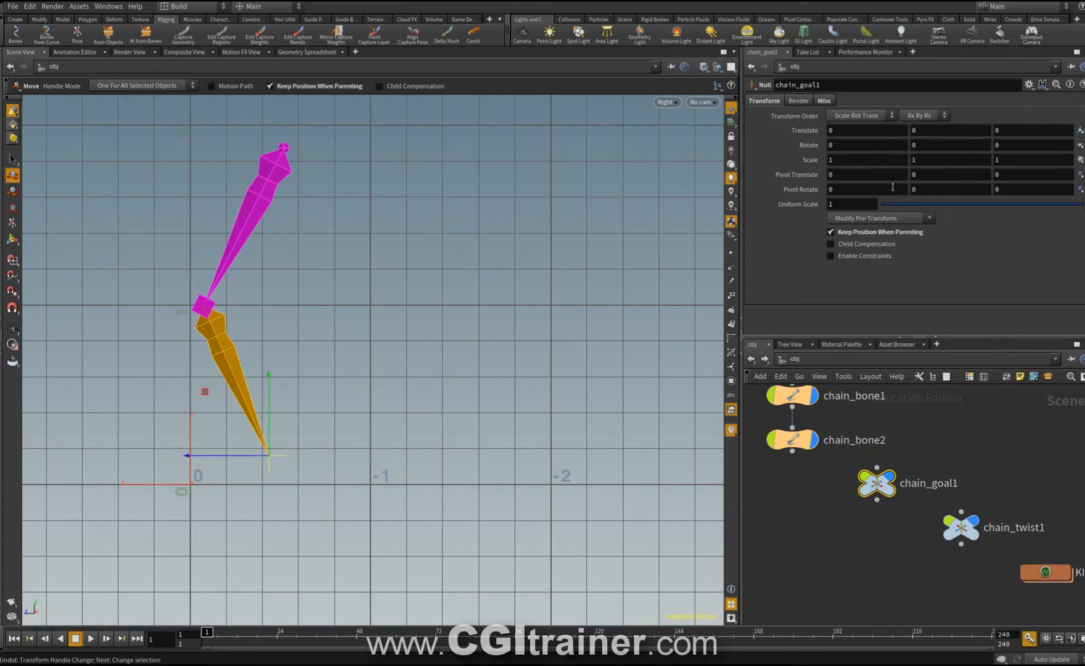
- Rename the bone chain's goal null as IK_GOAL
double_click(802, 84)
text(IK_GOAL)
key(Return)
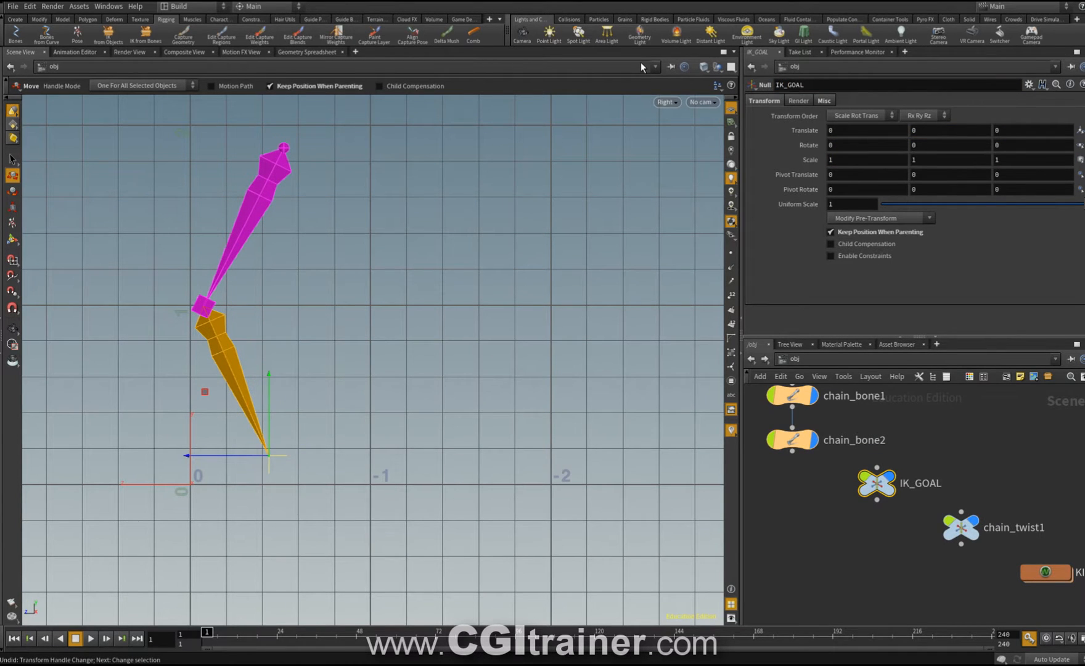
- Place the chain_twist1 node beside chain_bone1 in the network and rename it ORIENTATION
drag(951, 528, 955, 425)
middle_drag(955, 425, 1055, 535)
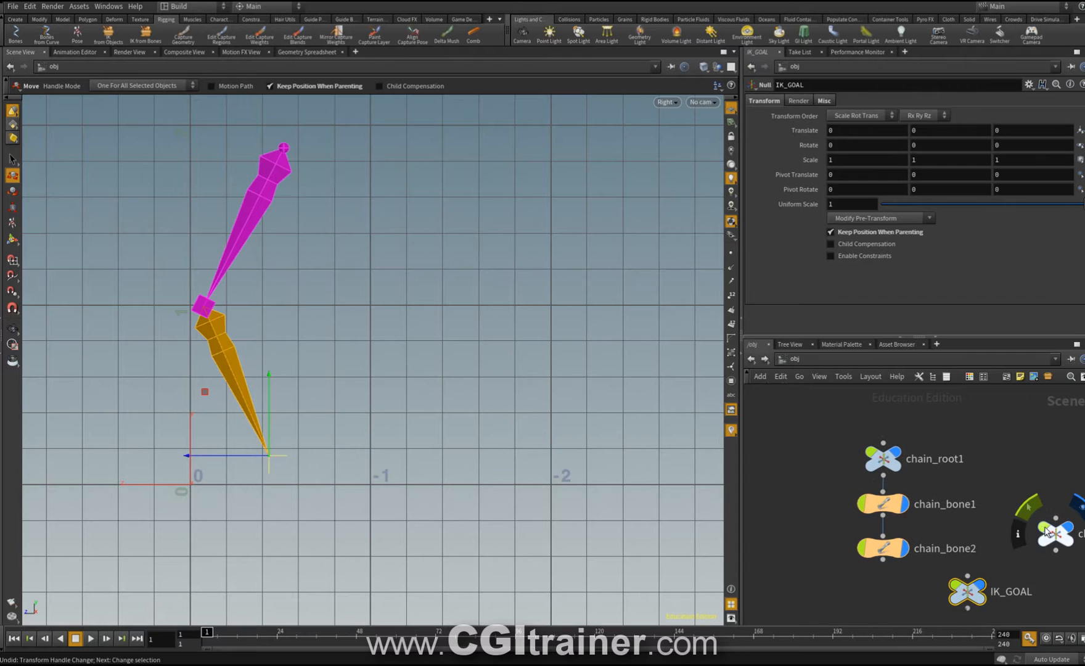
drag(1054, 536, 788, 504)
double_click(852, 82)
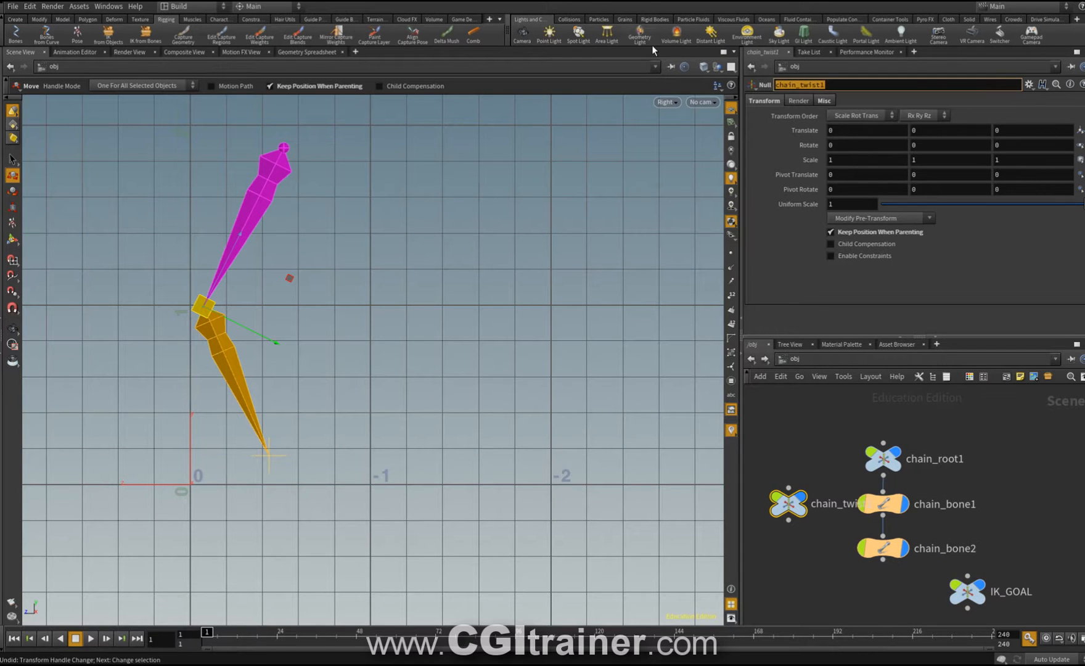
text(ORIENTATION)
key(Return)
- Move the ORIENTATION null away from the middle joint, about -0.54 in Y and -0.19 in Z, and inspect the chain in perspective
middle_drag(291, 272, 187, 263)
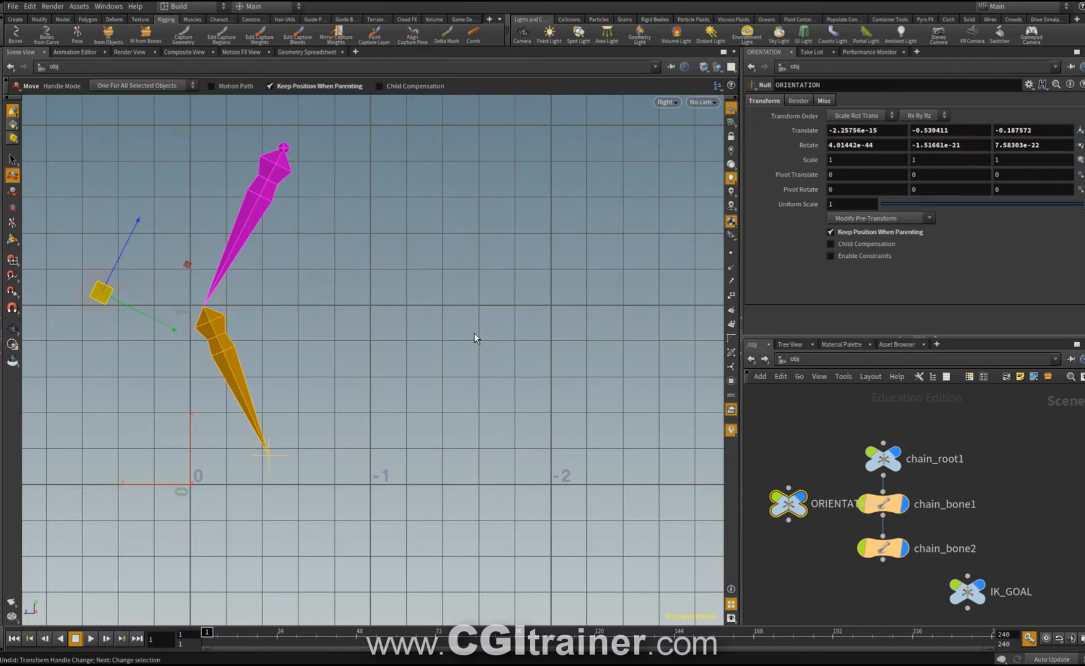
key(space+1)
middle_drag(376, 317, 354, 334)
middle_drag(353, 334, 332, 322)
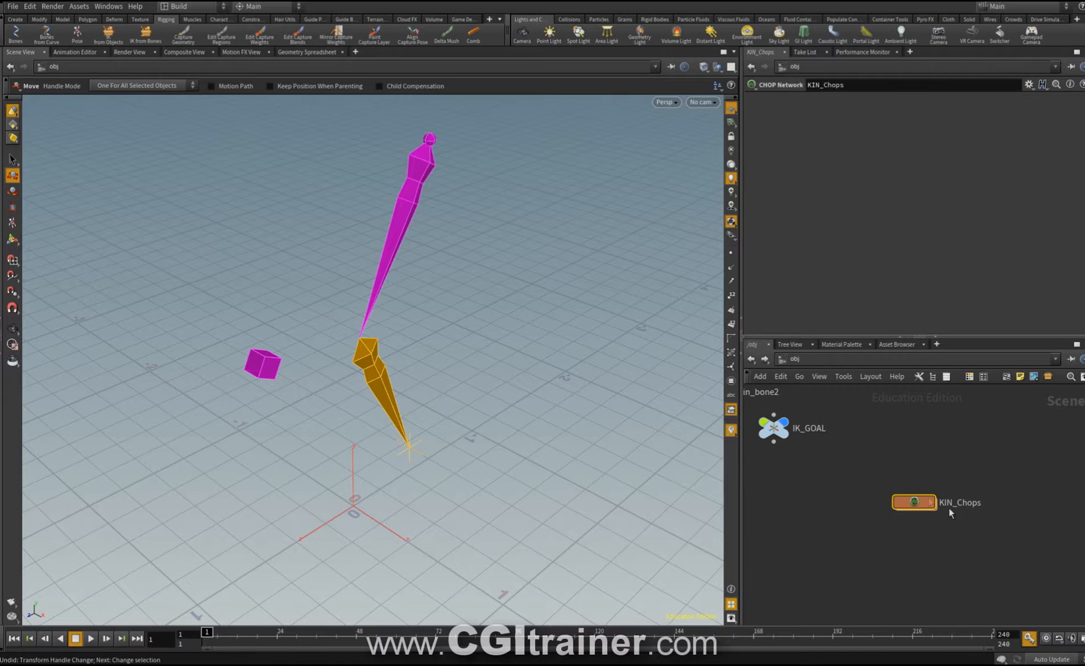
- Set the IK Twist of the KIN_chain_bone1 solver inside KIN_Chops to 7 and return to the object level
click(920, 503)
drag(921, 505, 818, 445)
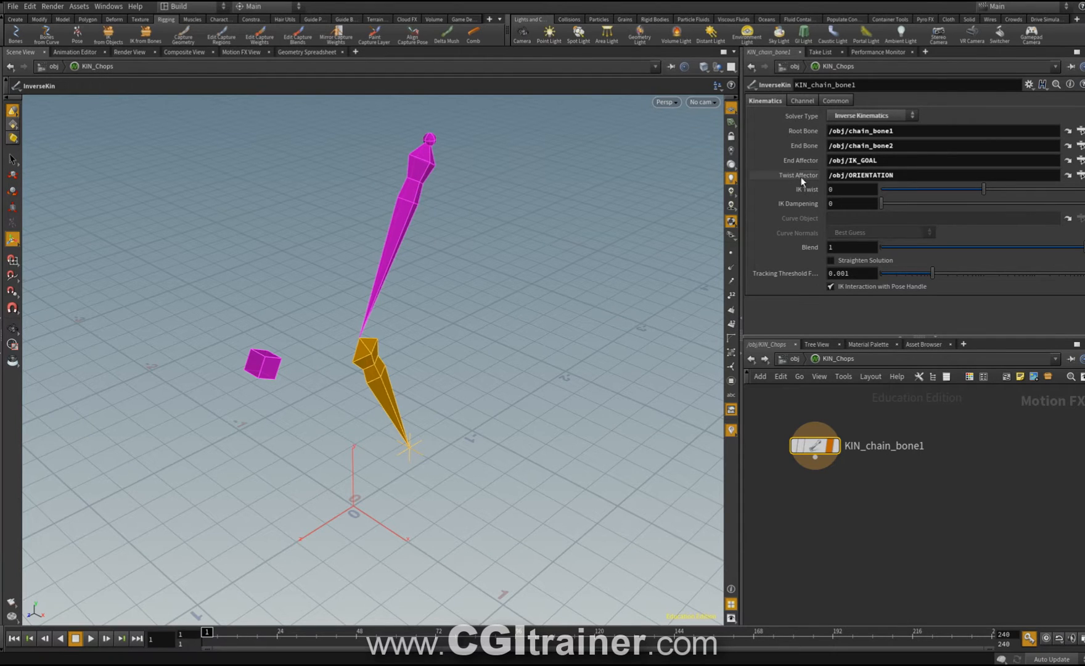
drag(983, 189, 922, 200)
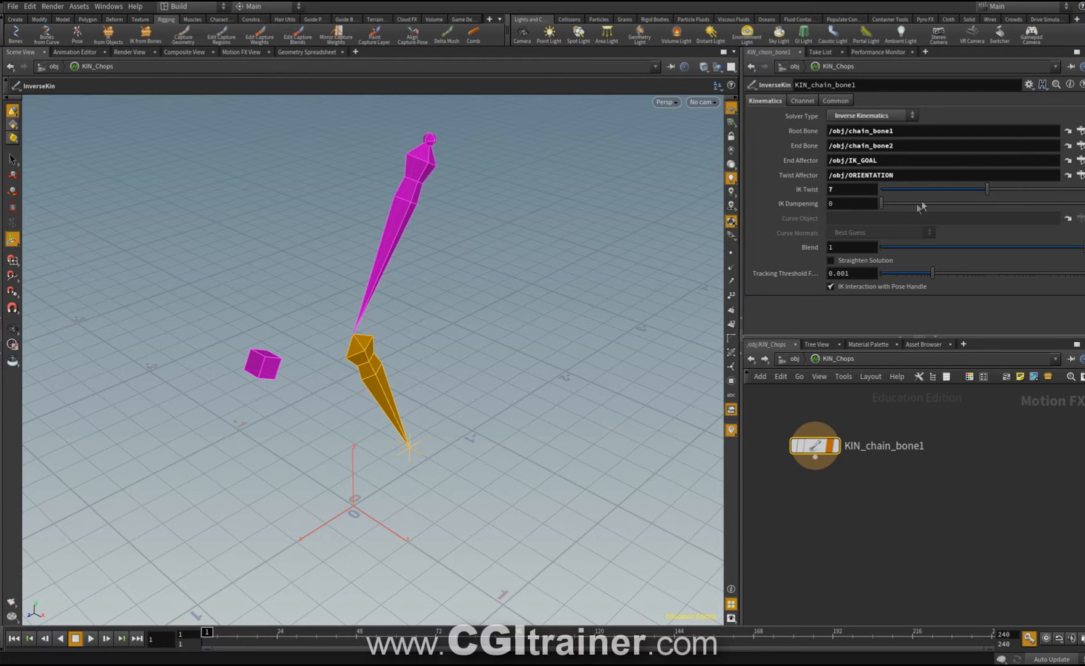
key(u)
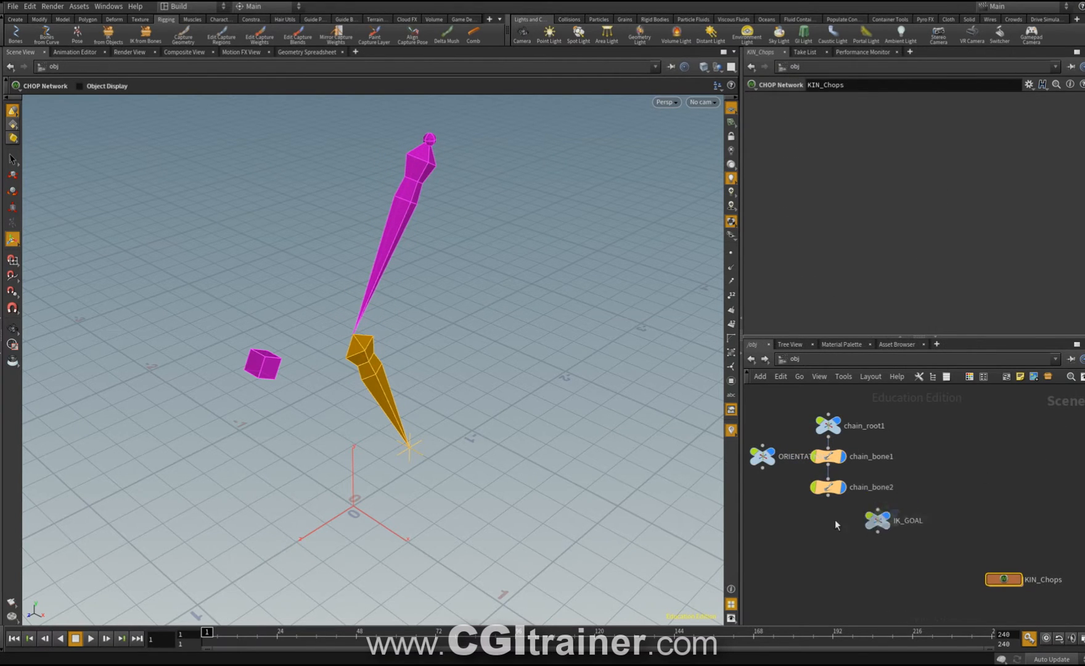
- Draw a second two-bone chain beside the first in the Right view, using the No Kinematics option
key(space+4)
click(15, 34)
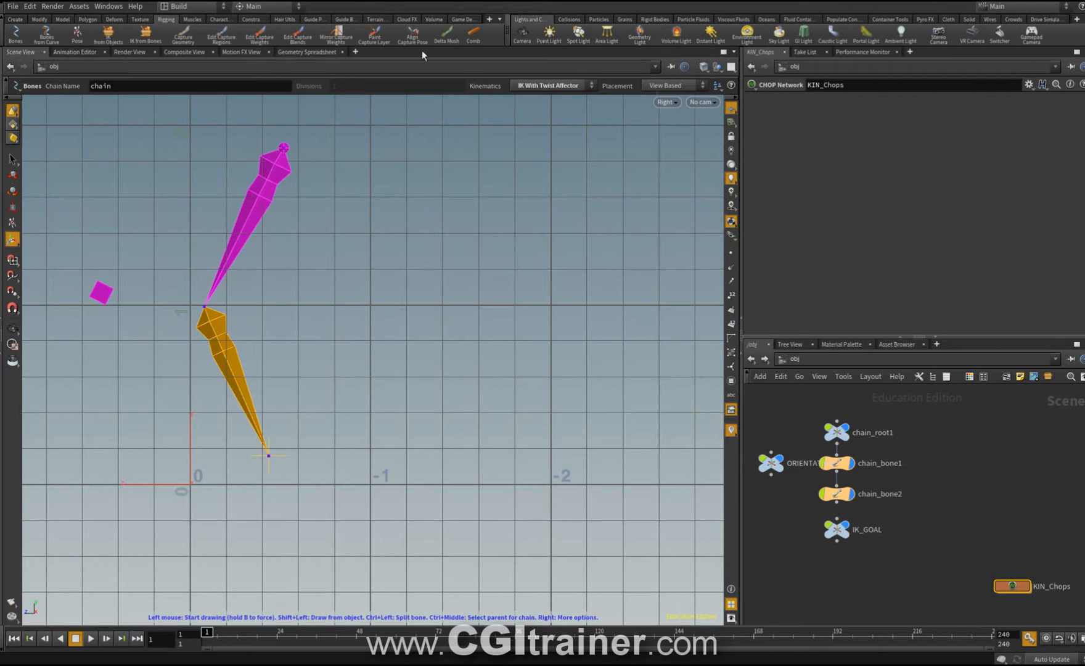
click(558, 86)
click(560, 97)
click(530, 158)
click(447, 304)
click(525, 463)
right_click(525, 463)
- Auto-arrange the nodes in the object network so the new chain sits beside the first one
middle_drag(879, 469, 770, 473)
click(888, 518)
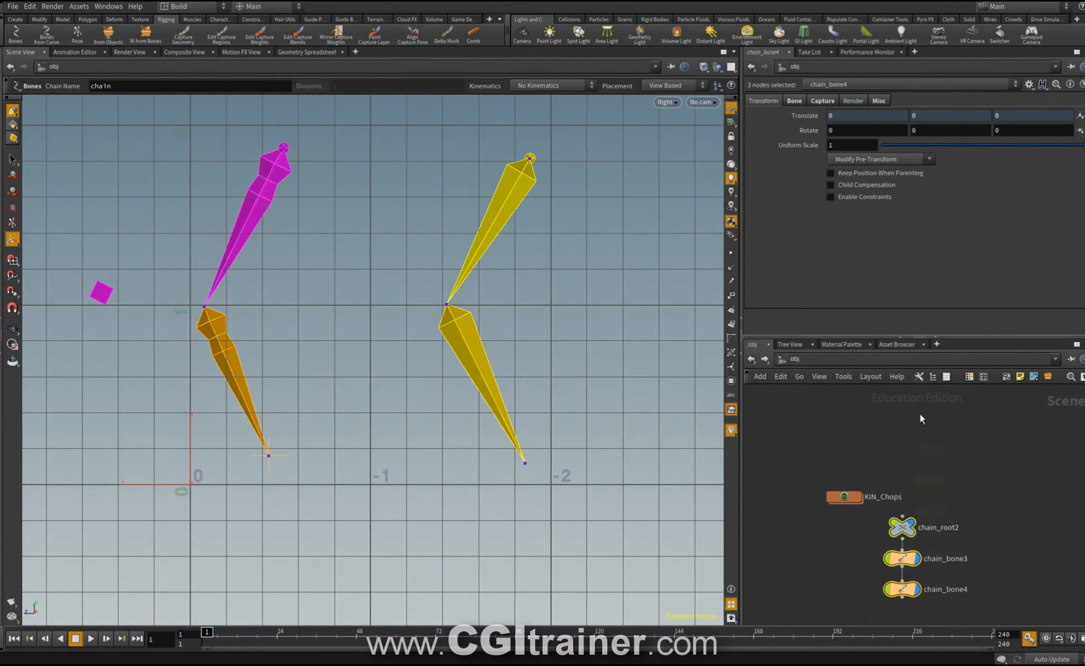
key(l)
- Add a null between the two chains at about 0.97 in Y and -0.88 in Z, and rename it ORIENT
key(Tab)
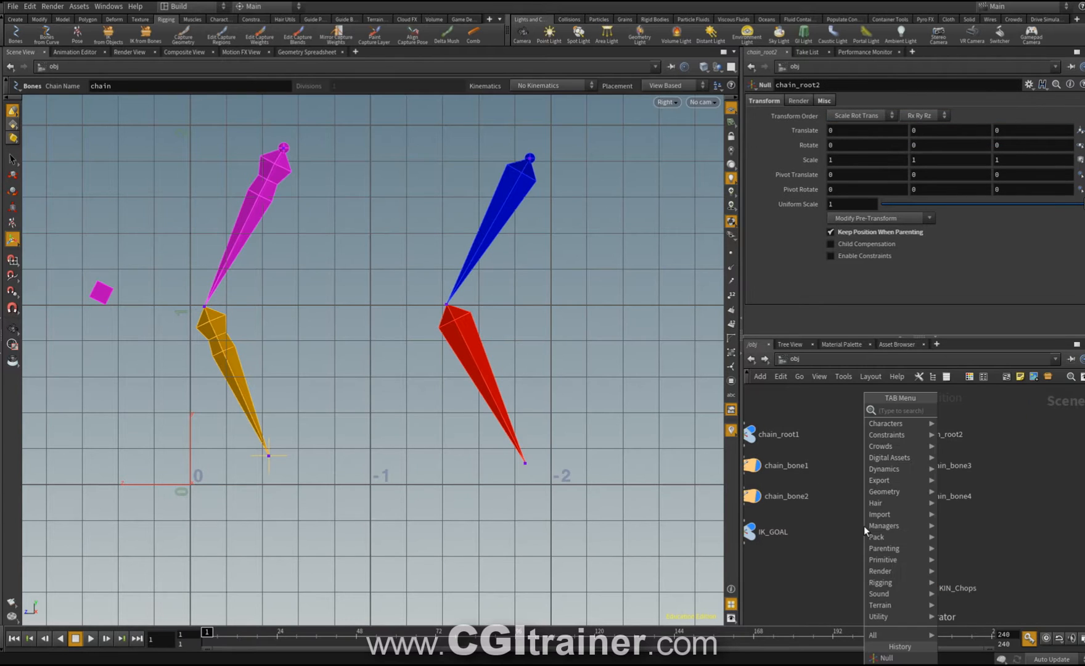
key(Return)
middle_drag(120, 423, 284, 246)
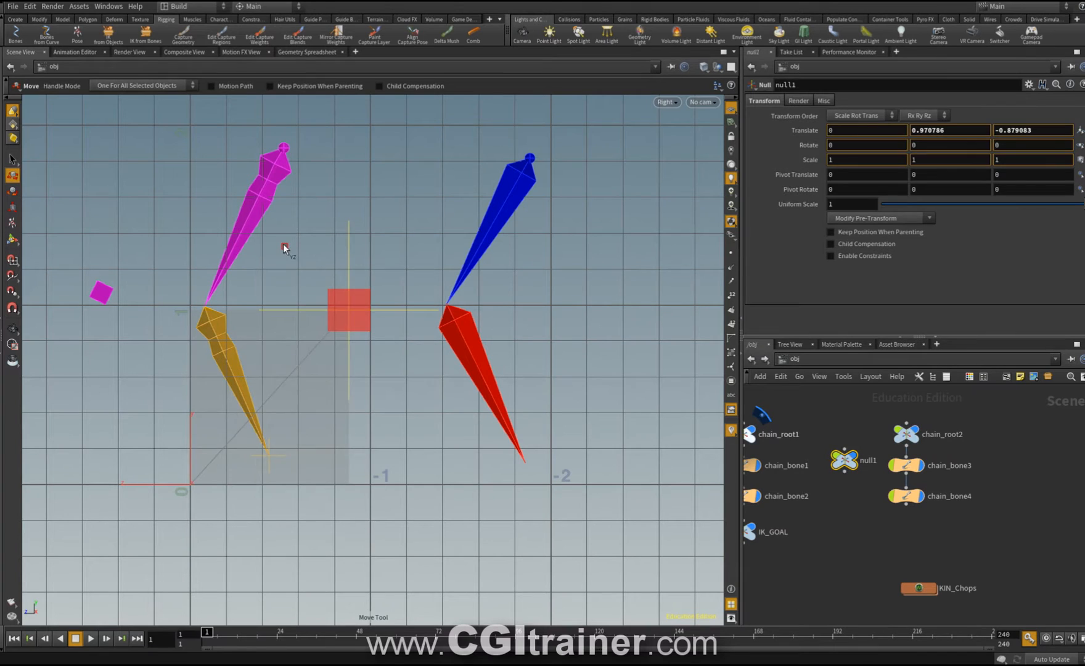
click(284, 247)
text(o)
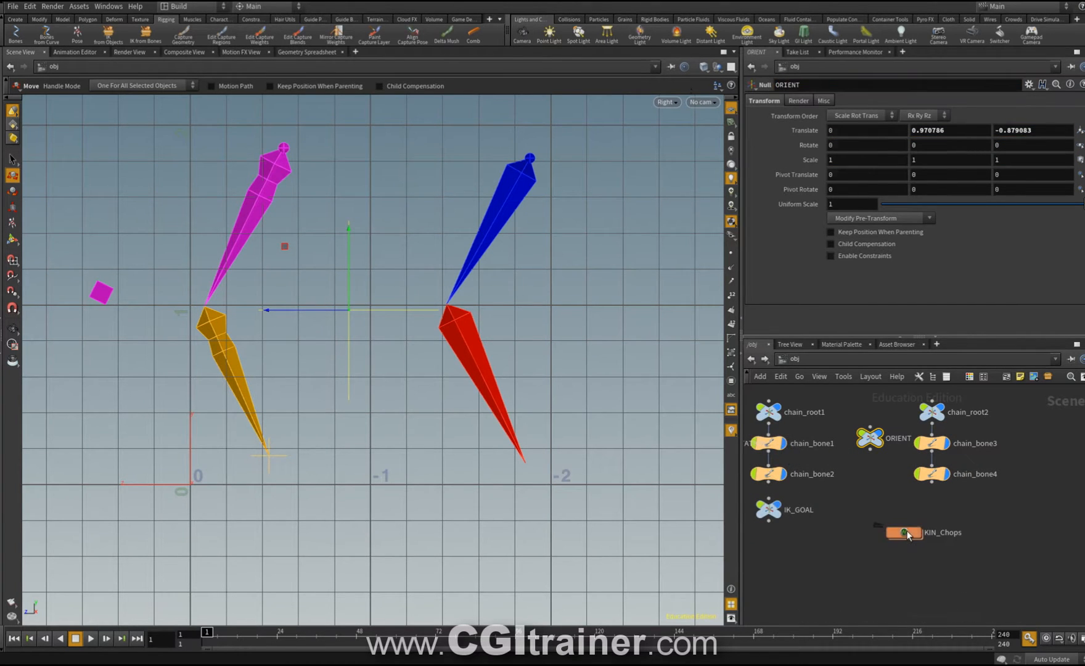
- Add IK With Constraints kinematics to the second chain, from chain_bone3 to chain_bone4
double_click(906, 530)
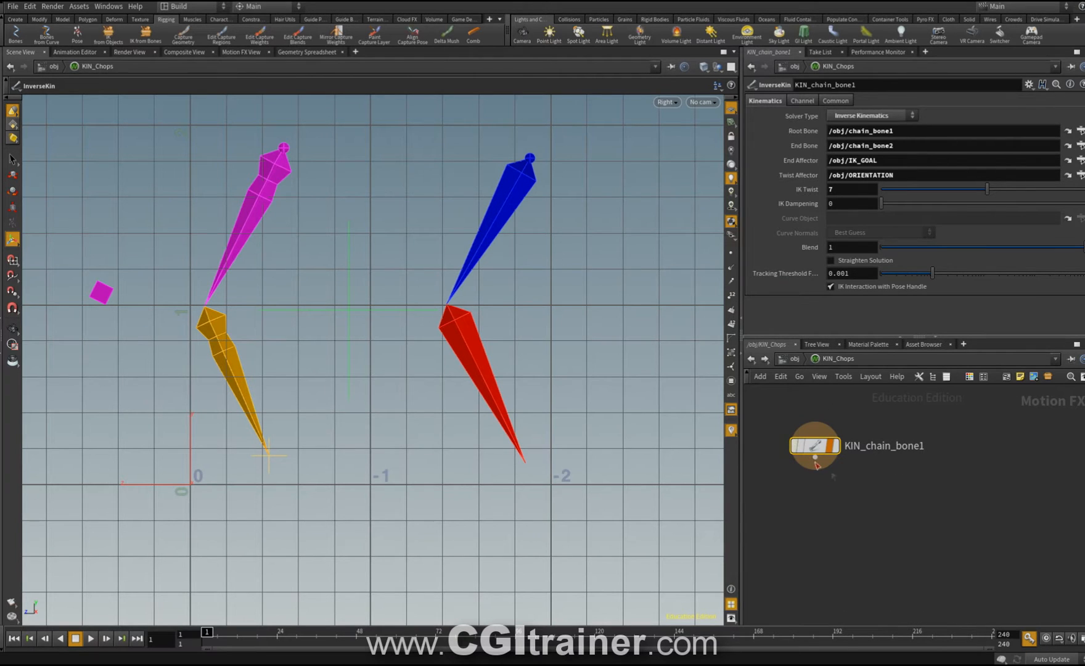
click(793, 359)
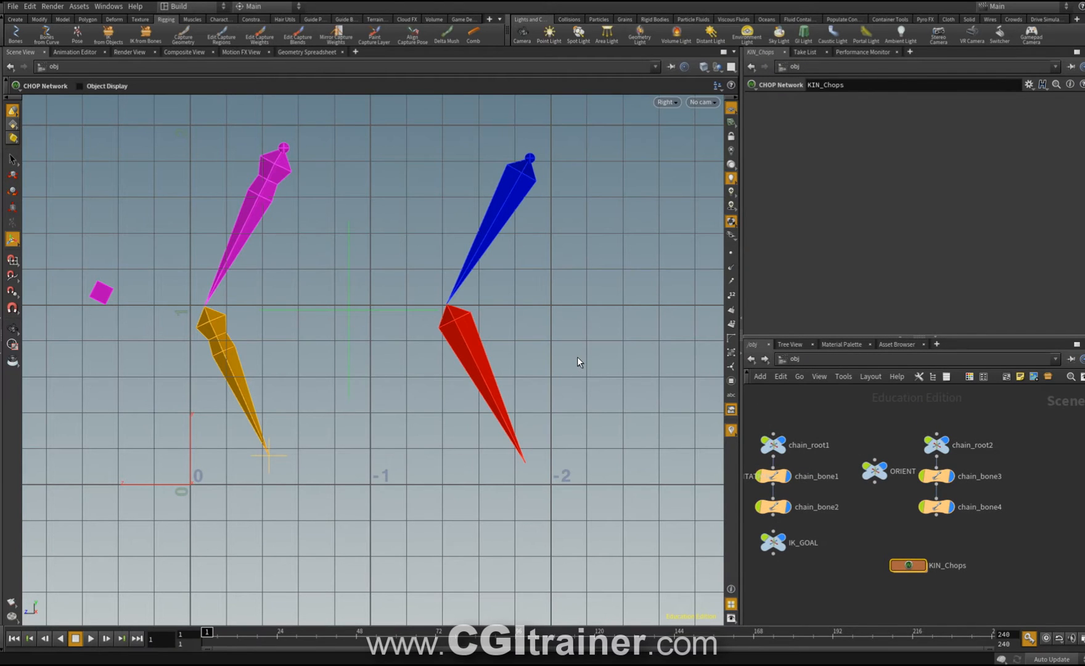
click(14, 160)
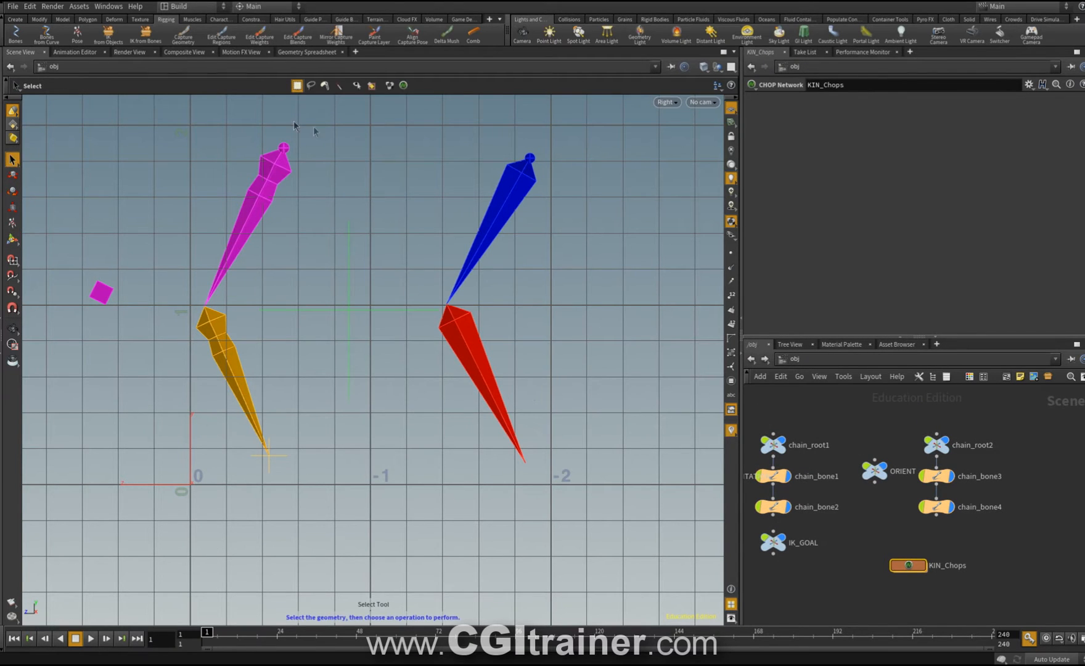
click(510, 198)
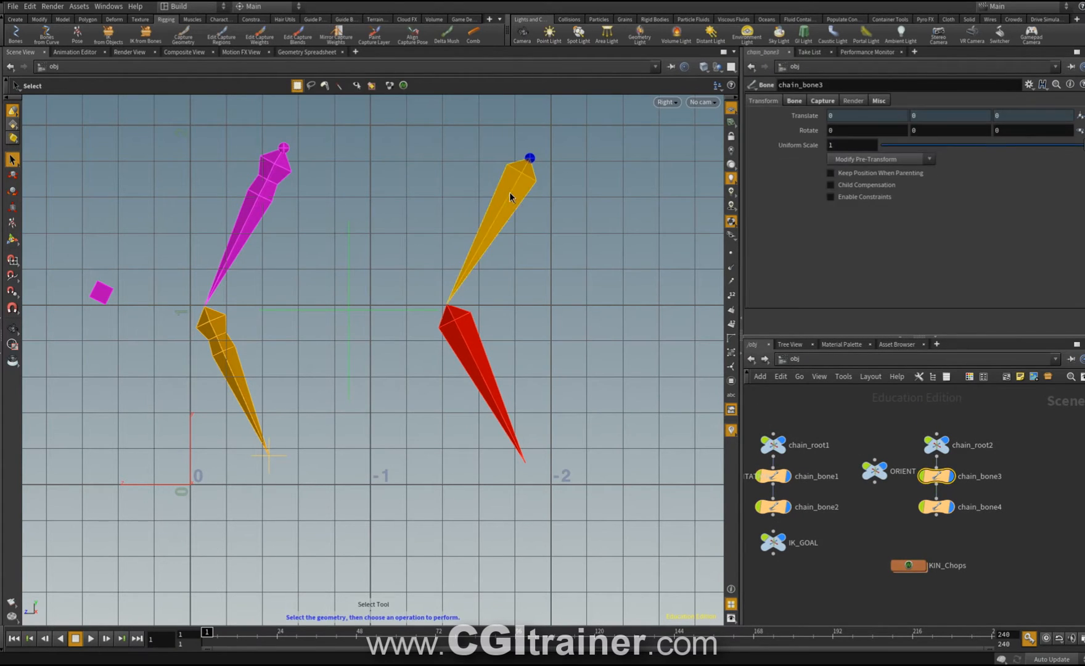
click(15, 32)
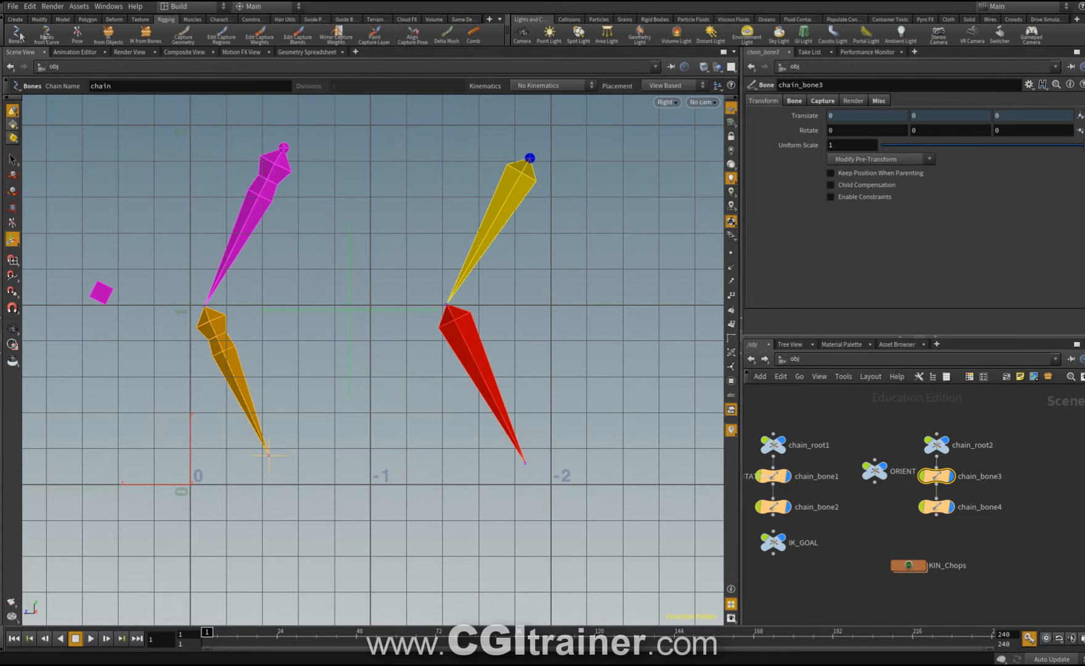
click(536, 86)
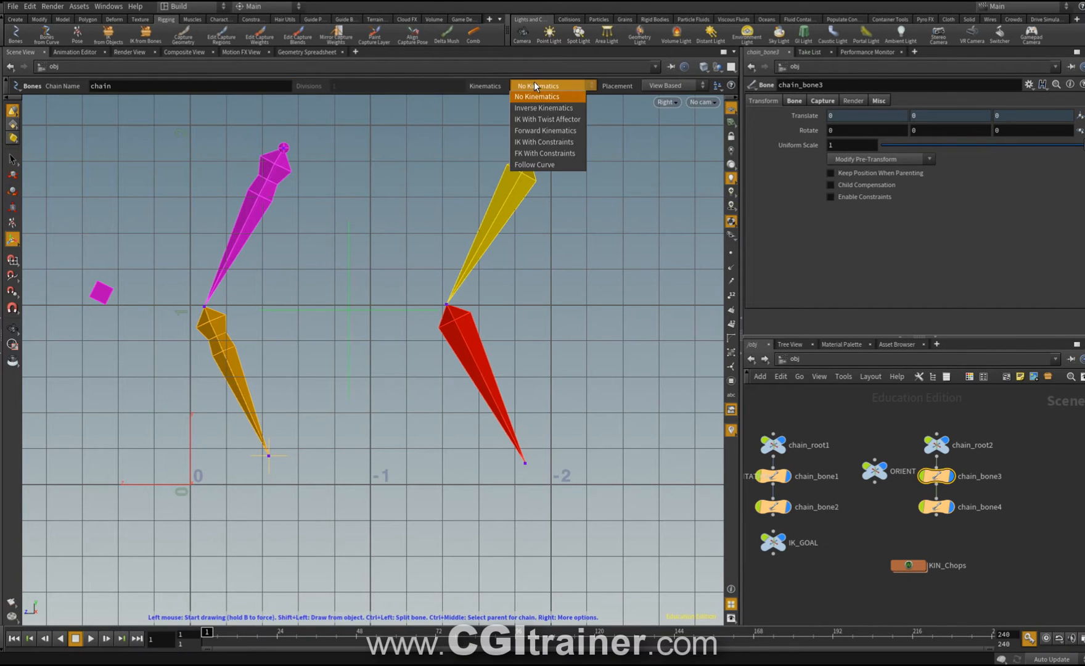
click(561, 144)
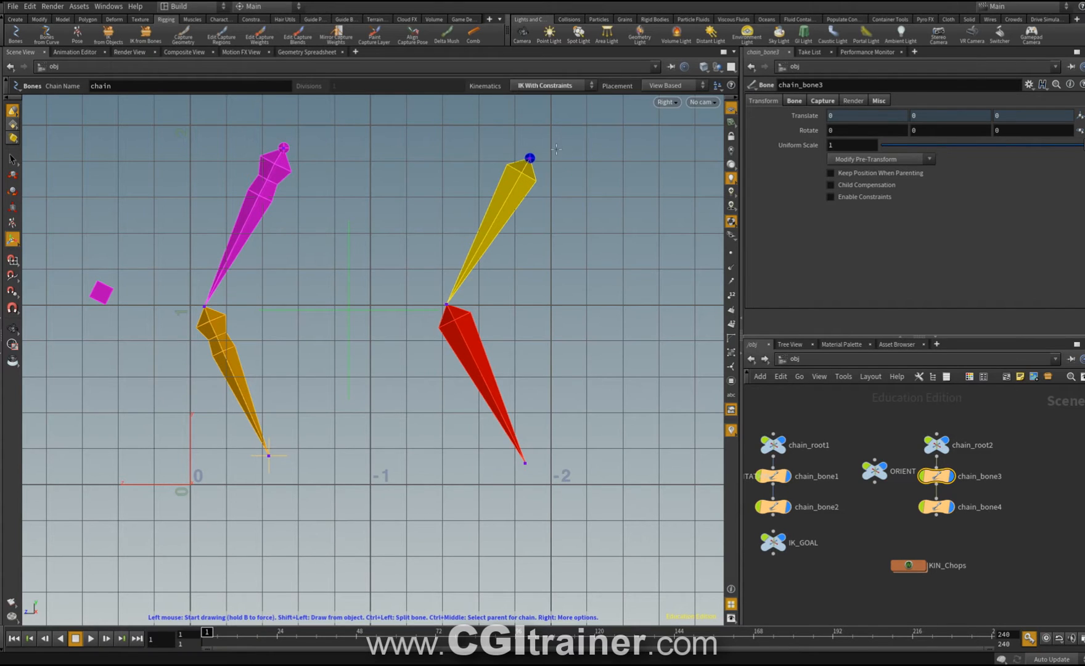
right_click(507, 188)
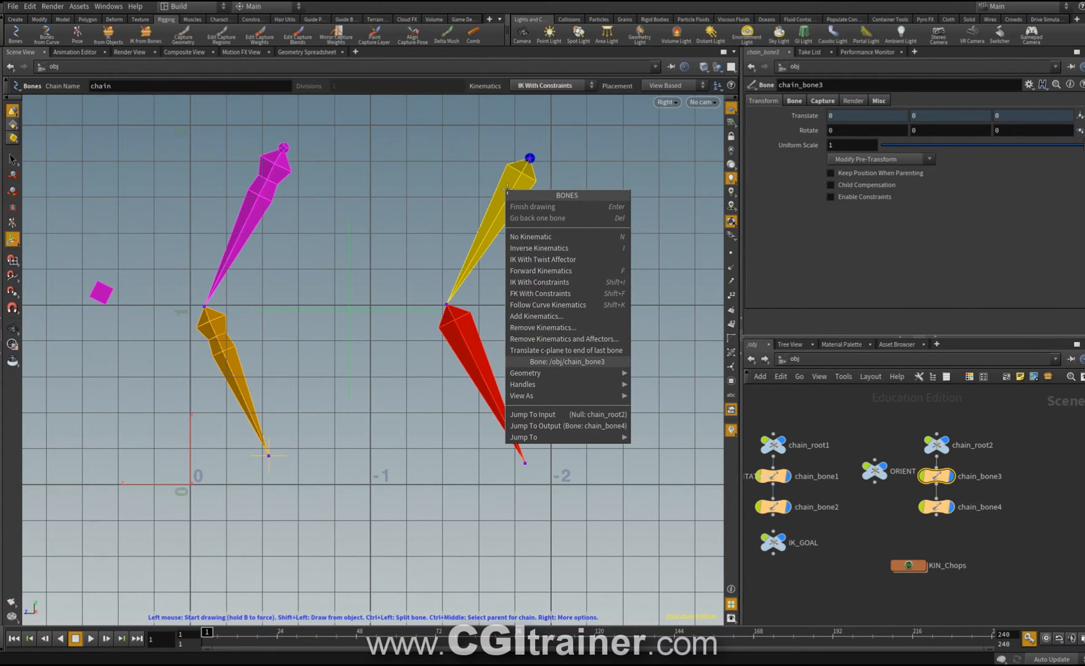
click(536, 317)
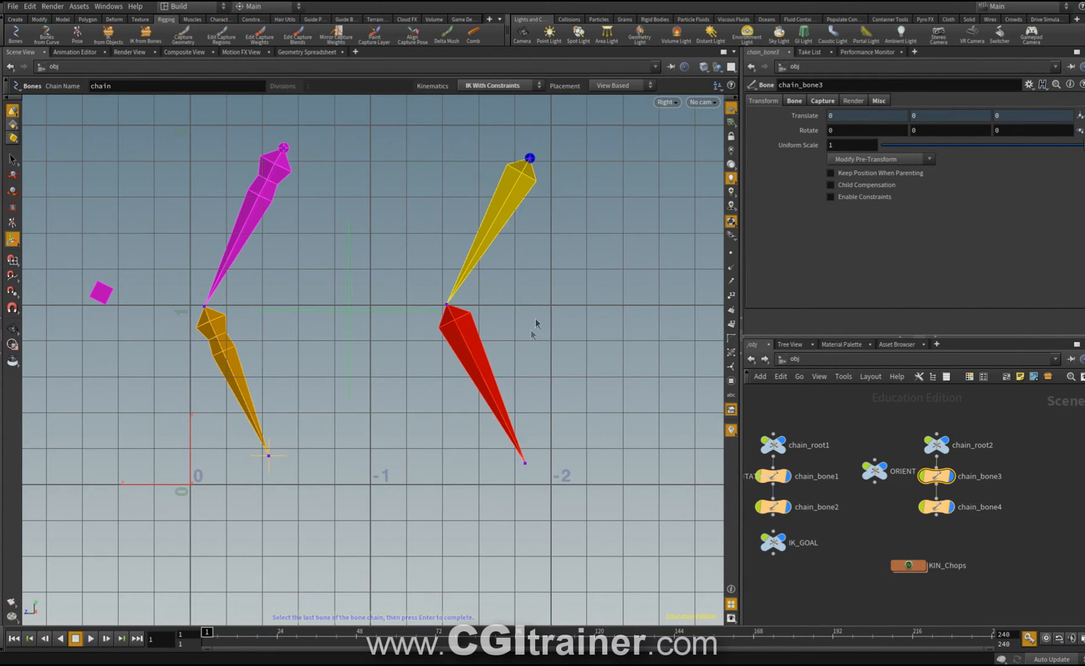
click(491, 380)
key(Return)
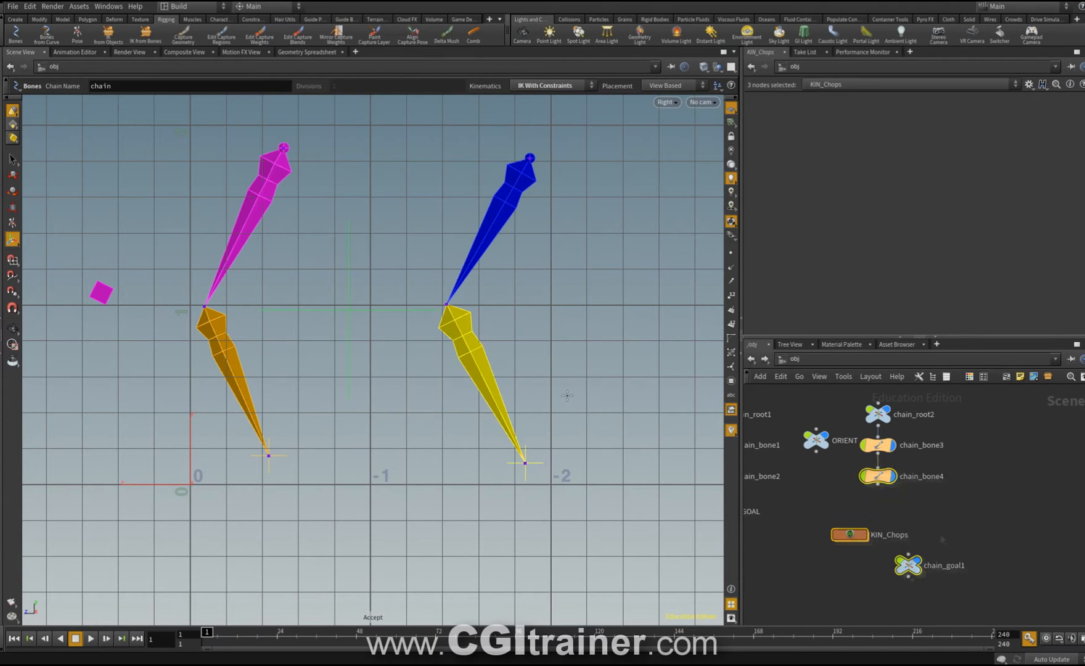
- Place the second chain's goal null next to chain_bone4, rename it goal1, and nudge it slightly upward in the viewport
drag(911, 572, 958, 491)
click(957, 487)
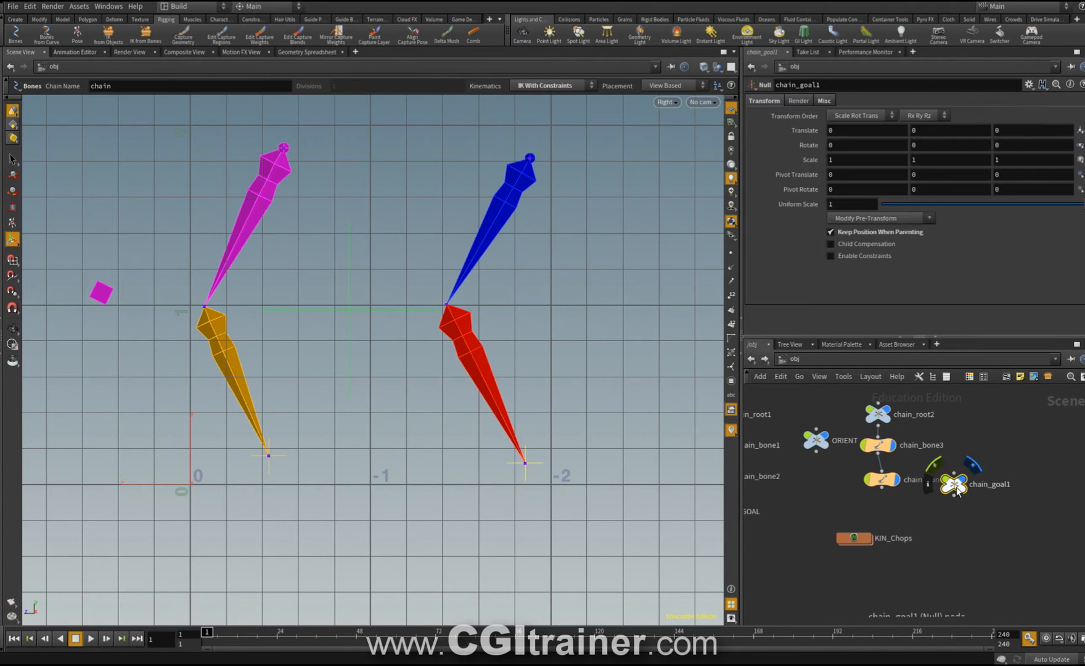
drag(802, 85, 623, 59)
key(BackSpace)
key(Return)
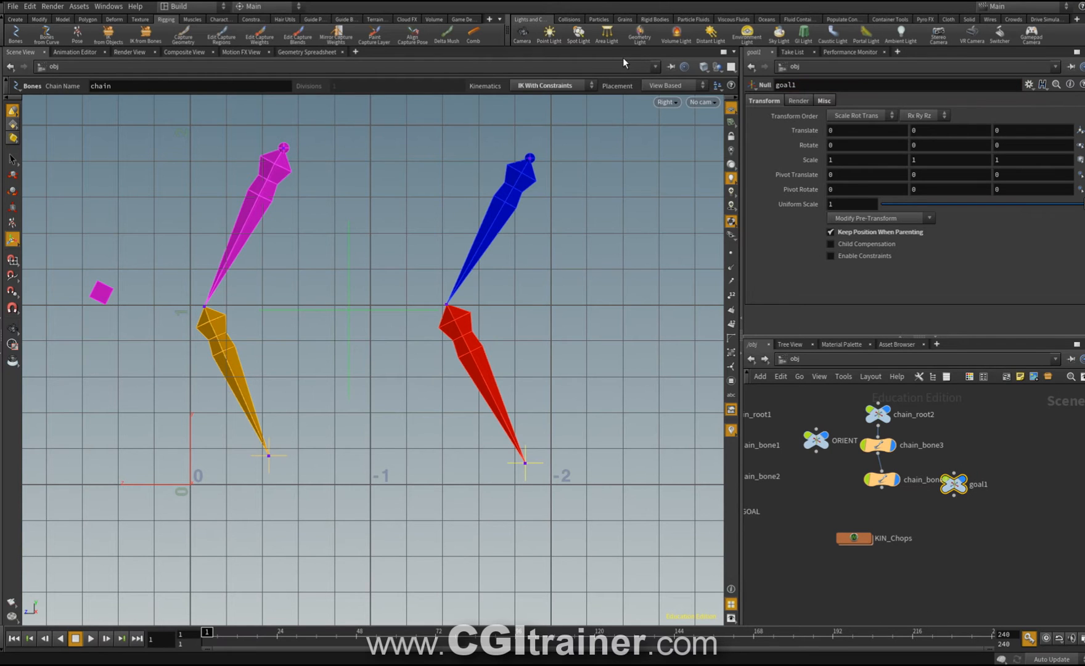
key(t)
mouse_move(525, 431)
mouse_down()
mouse_move(570, 255)
mouse_move(532, 424)
mouse_move(584, 288)
mouse_move(592, 339)
mouse_move(529, 423)
mouse_up()
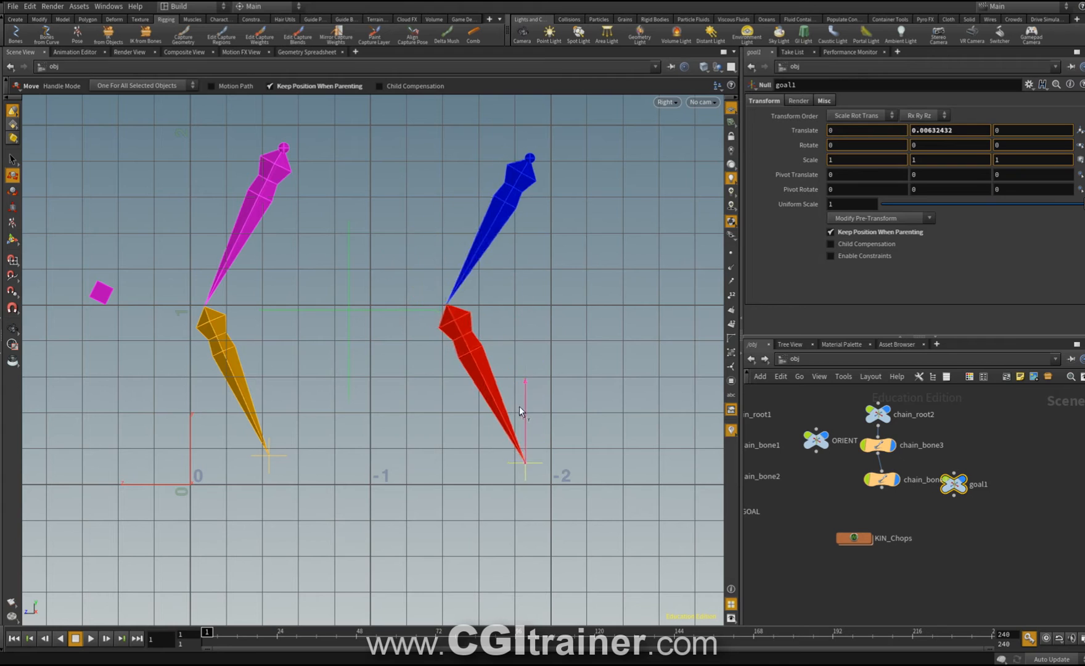
- Arrange the solver nodes inside KIN_Chops and set KIN_chain_bone3's Solver Type to Inverse Kinematics
double_click(854, 536)
key(l)
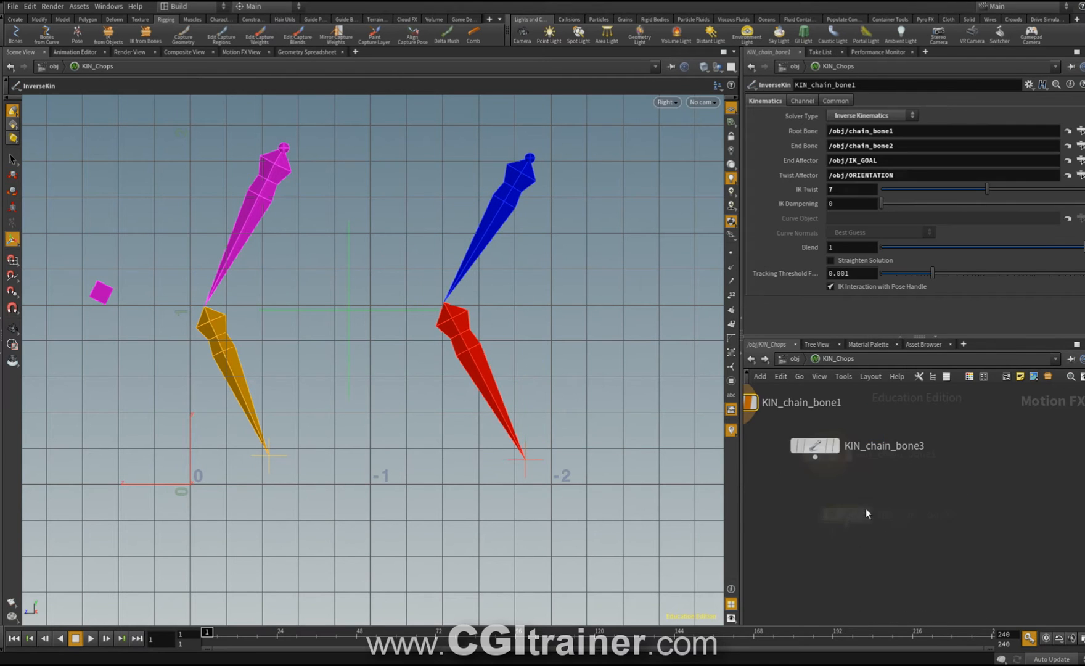
click(849, 514)
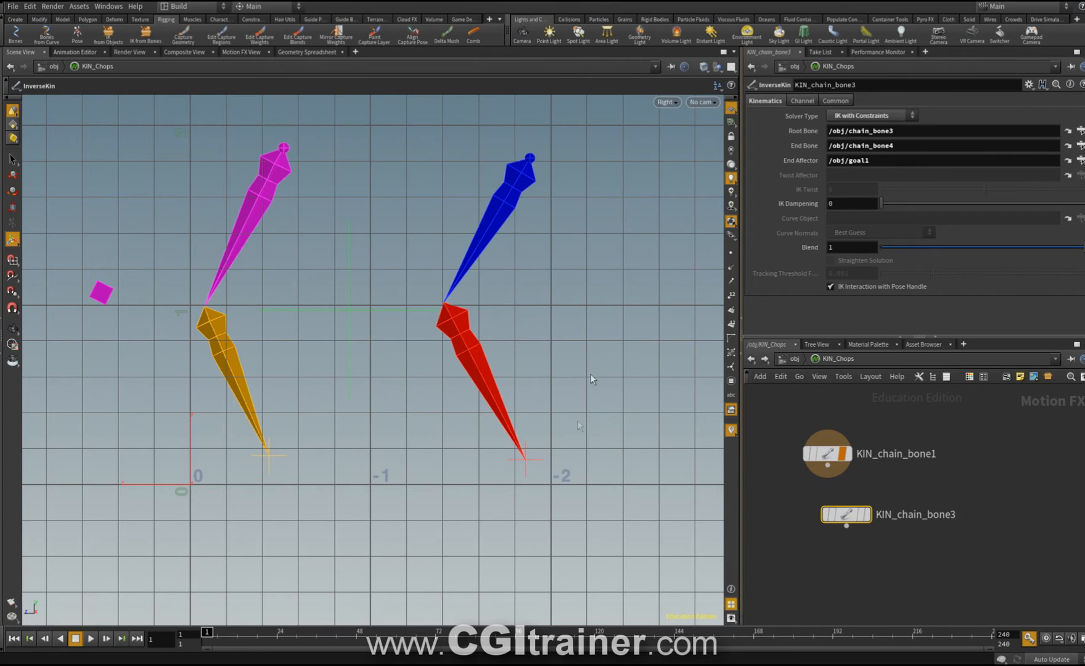
click(873, 116)
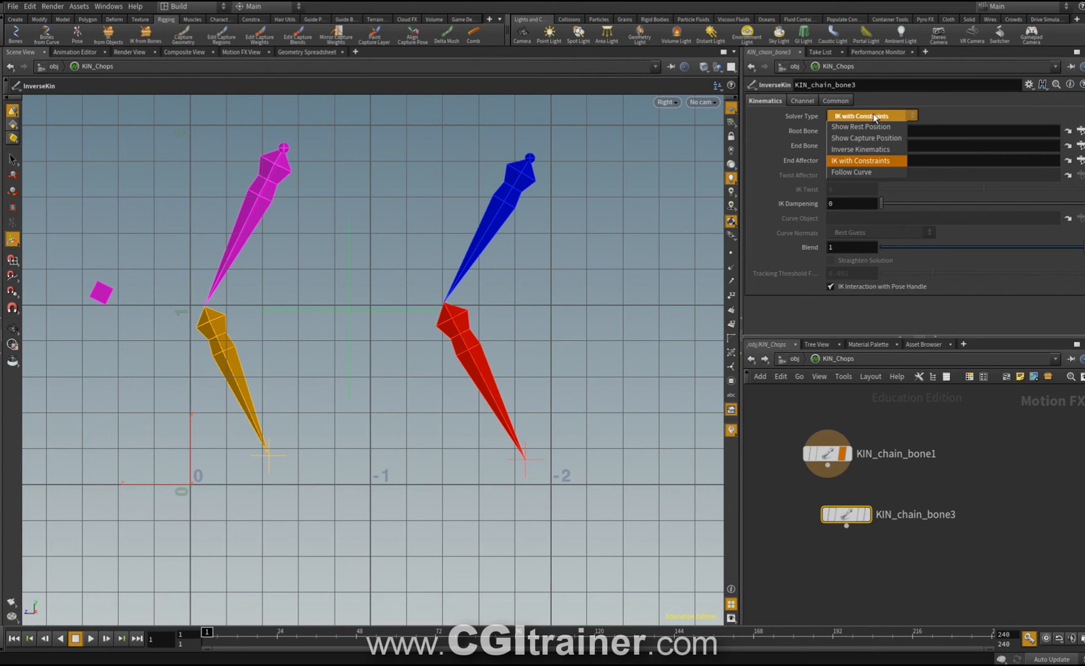
click(868, 152)
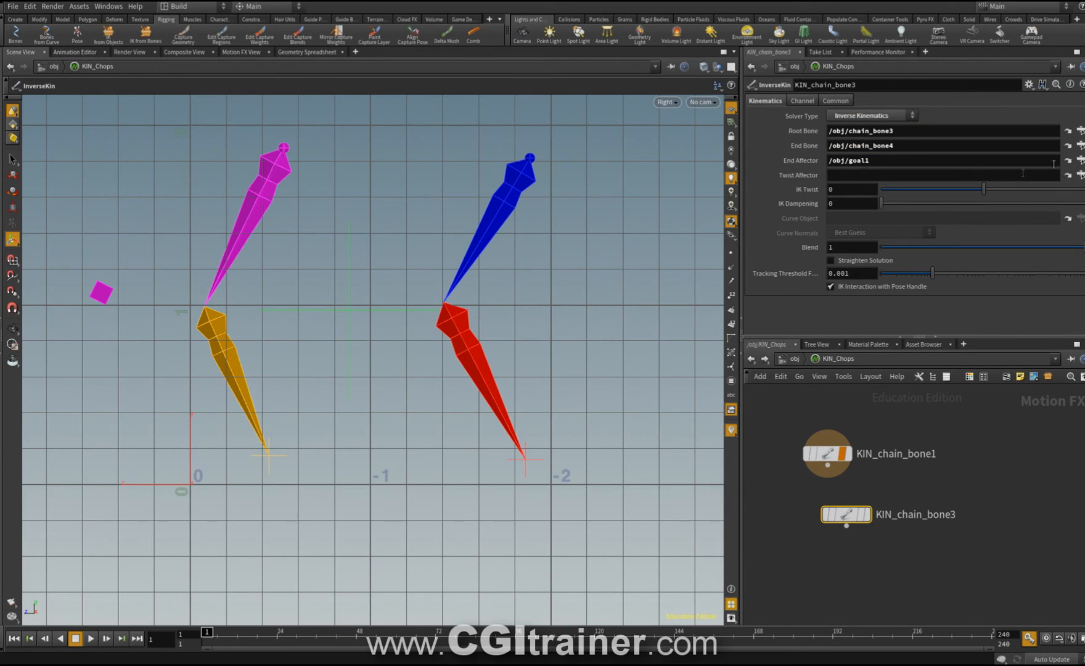
- Assign the ORIENT null as the Twist Affector of the KIN_chain_bone3 solver and show the rig in perspective
click(1081, 176)
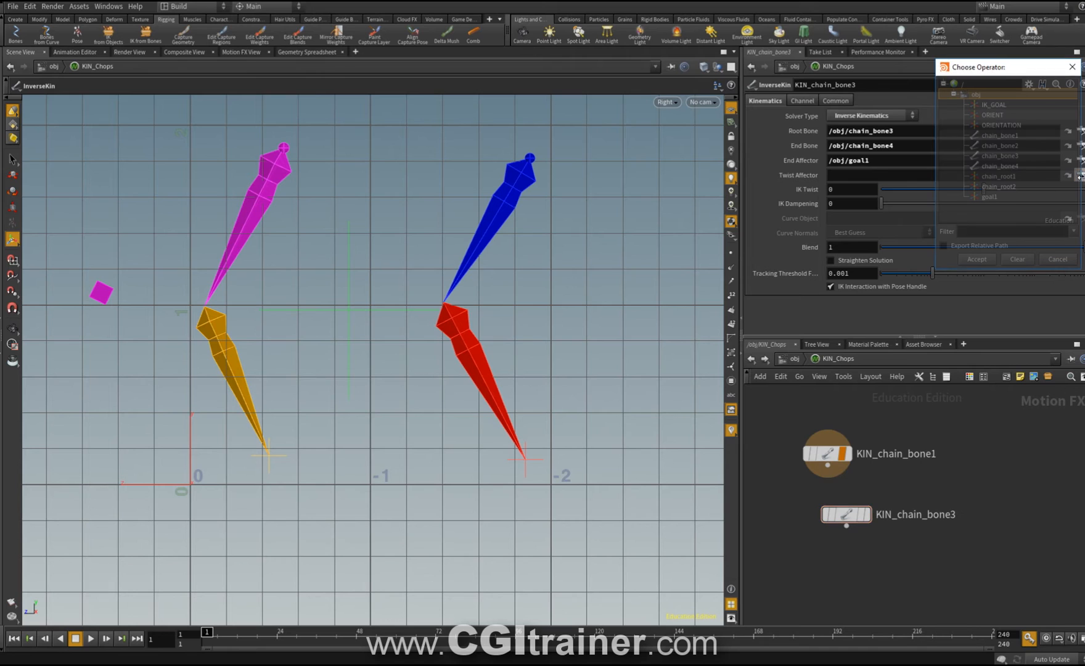
click(990, 115)
click(980, 259)
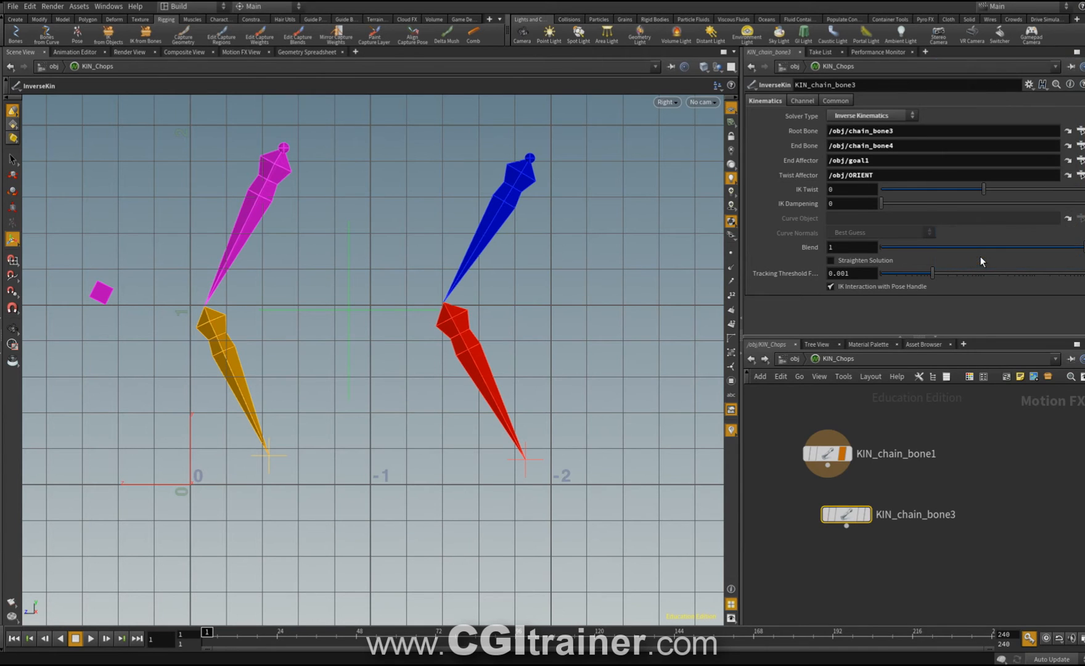
key(space+1)
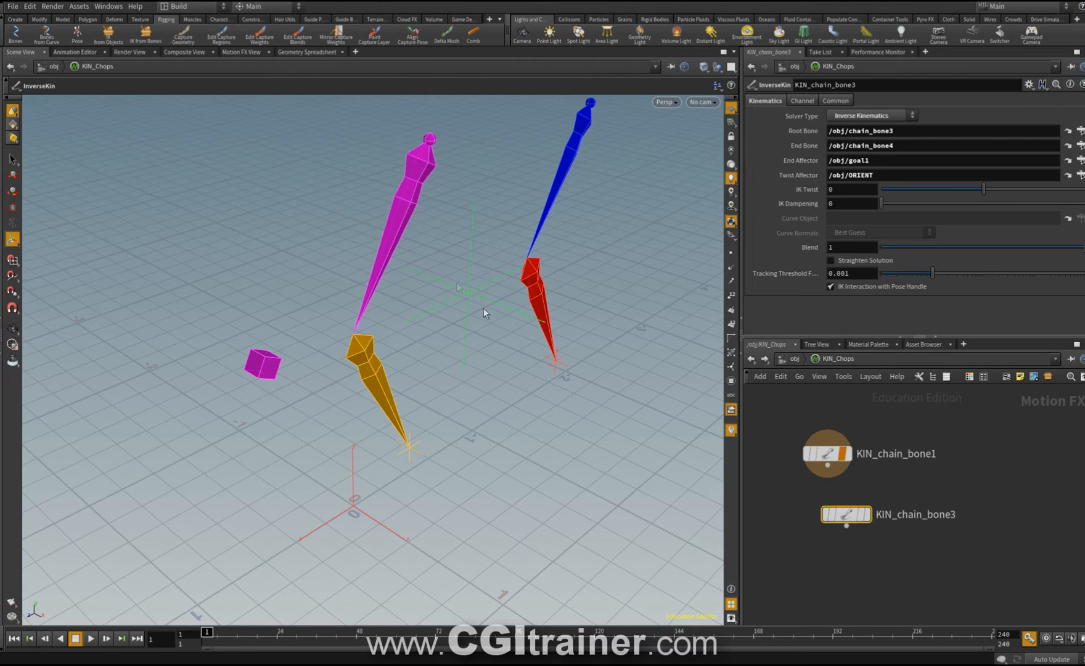
- Select the ORIENT null and move it around in the viewport to test the twist of the second bone chain
click(466, 294)
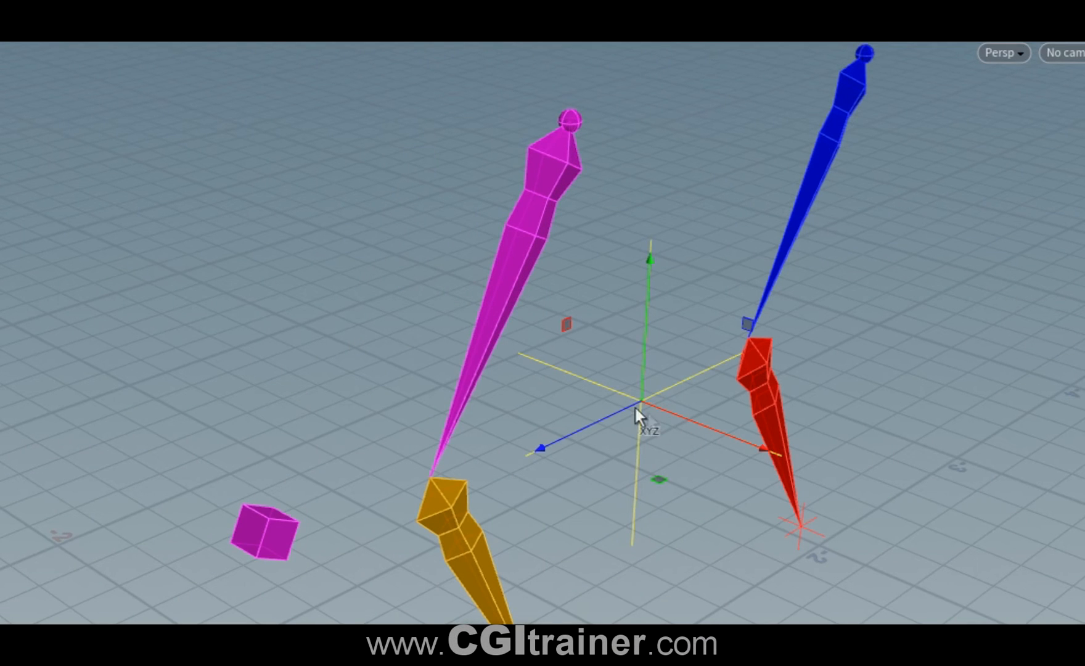
drag(649, 417, 738, 233)
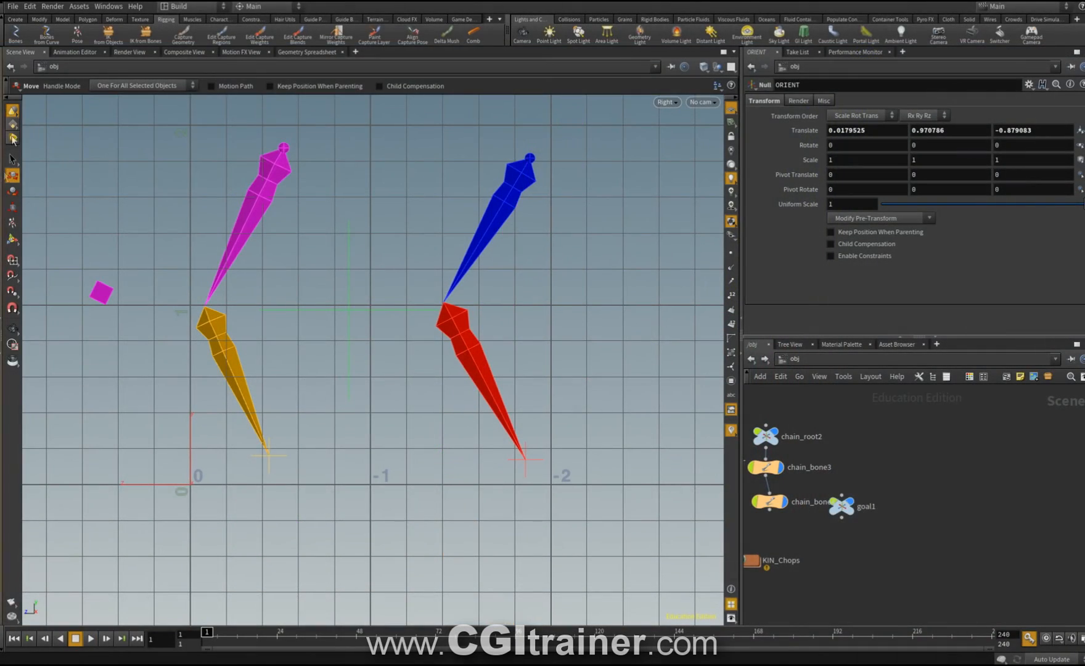
- Draw a horizontal single-bone chain with IK With Constraints kinematics below the two existing chains and nudge its goal null slightly
click(549, 86)
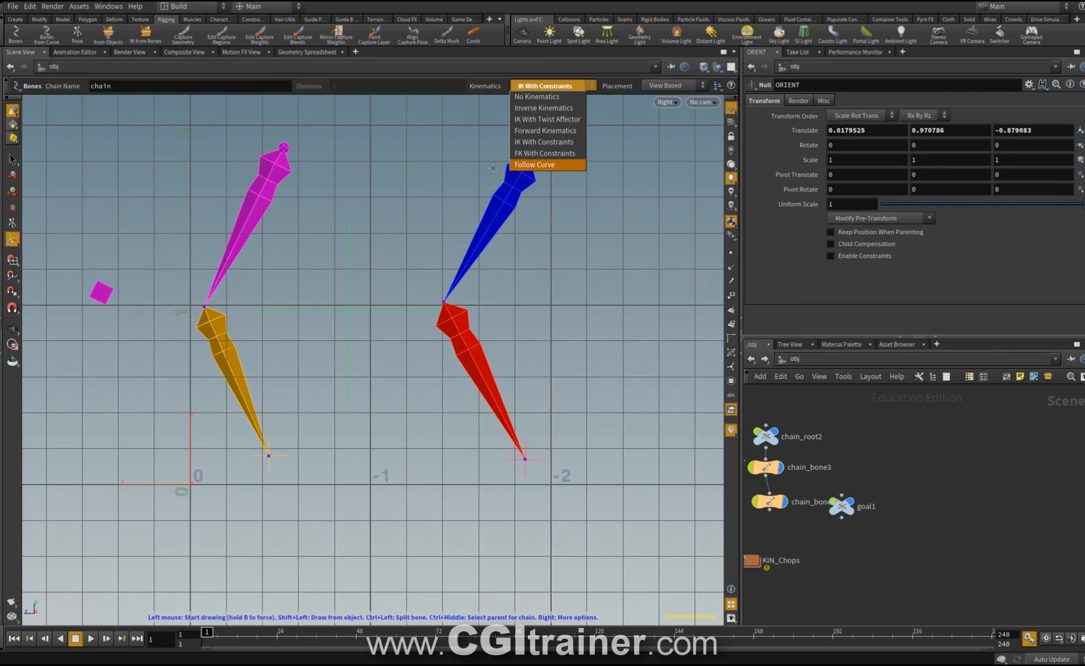
click(556, 145)
click(526, 540)
click(263, 541)
key(Return)
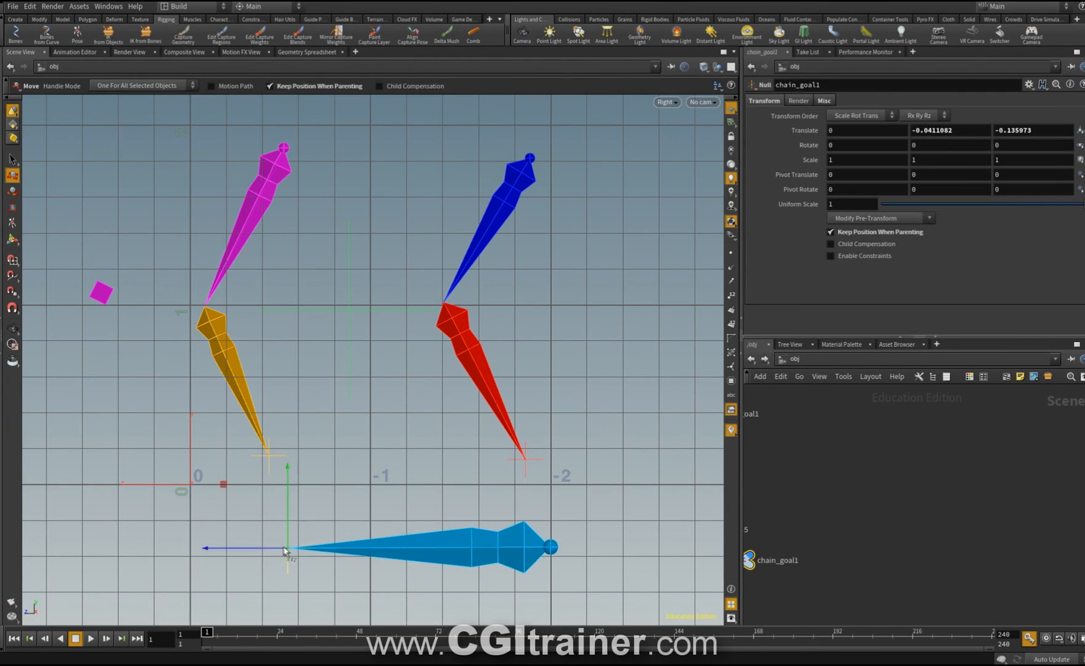
mouse_move(285, 551)
mouse_down()
mouse_move(277, 461)
mouse_move(362, 524)
mouse_move(242, 538)
mouse_move(287, 314)
mouse_move(230, 430)
mouse_move(298, 584)
mouse_move(220, 467)
mouse_move(206, 553)
mouse_move(279, 553)
mouse_up()
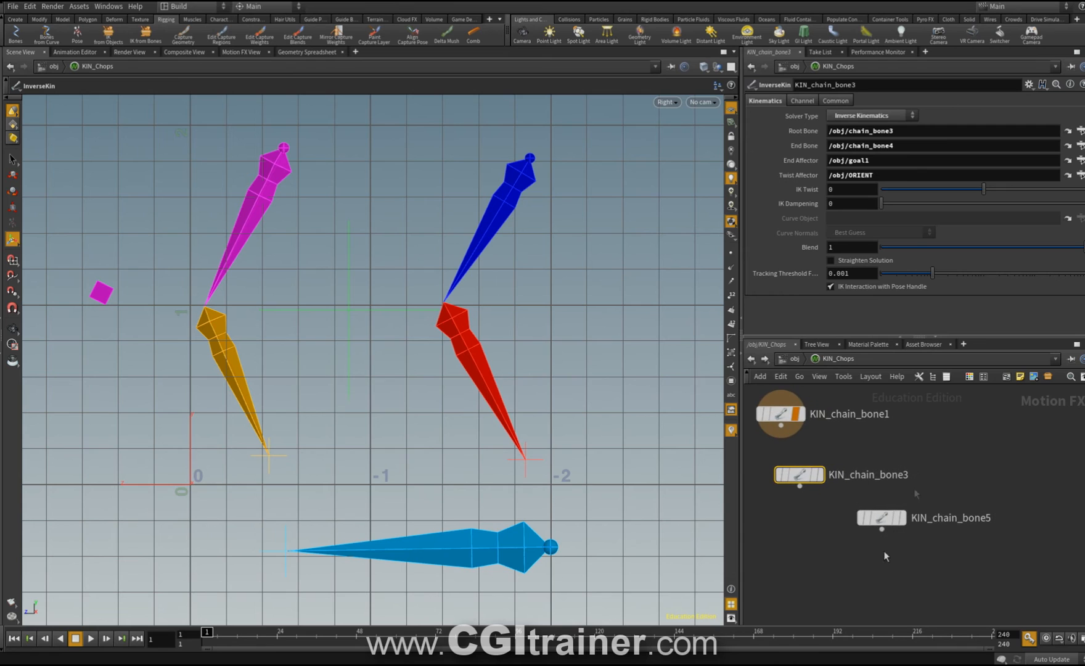
- Move the KIN_chain_bone5 node below KIN_chain_bone3 inside KIN_Chops and set its Solver Type to Inverse Kinematics
drag(859, 522, 830, 538)
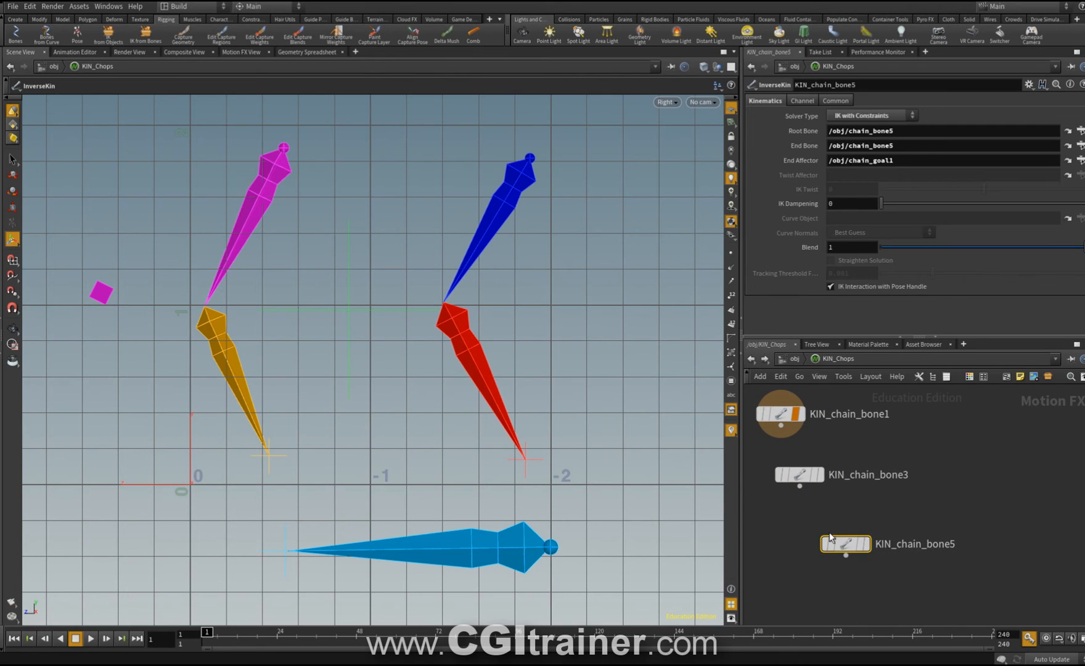
mouse_move(845, 544)
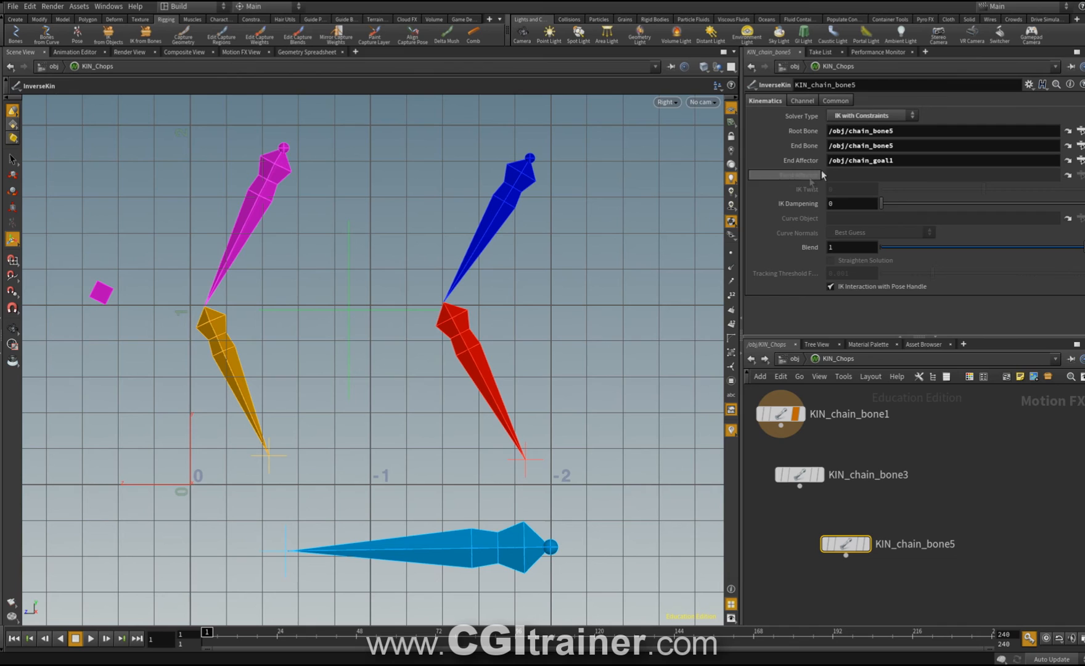
click(865, 118)
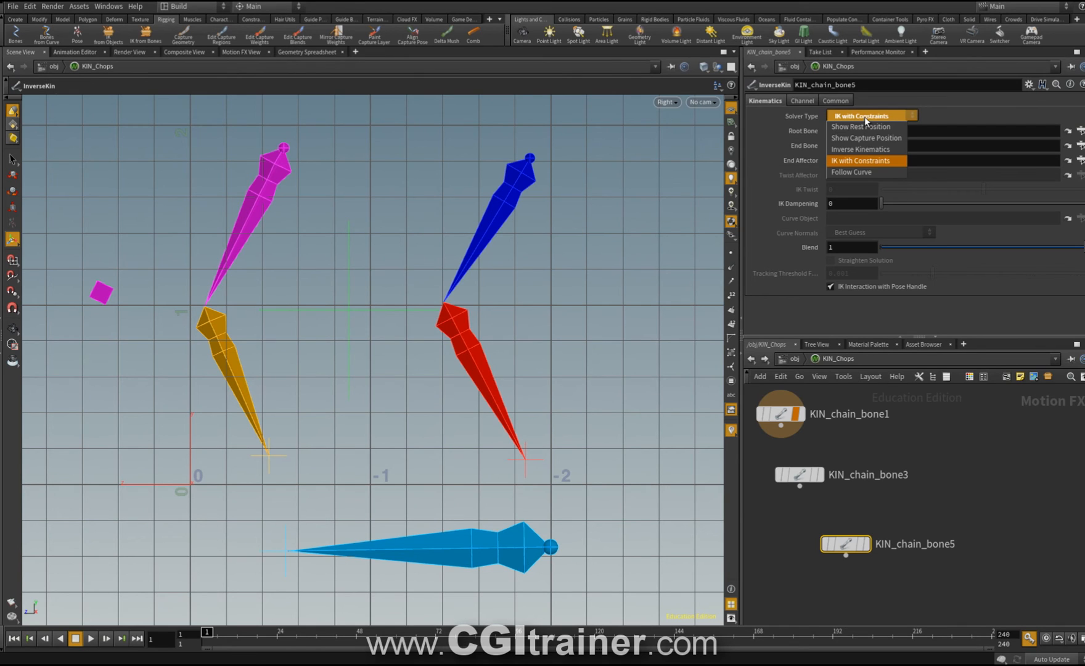
click(862, 150)
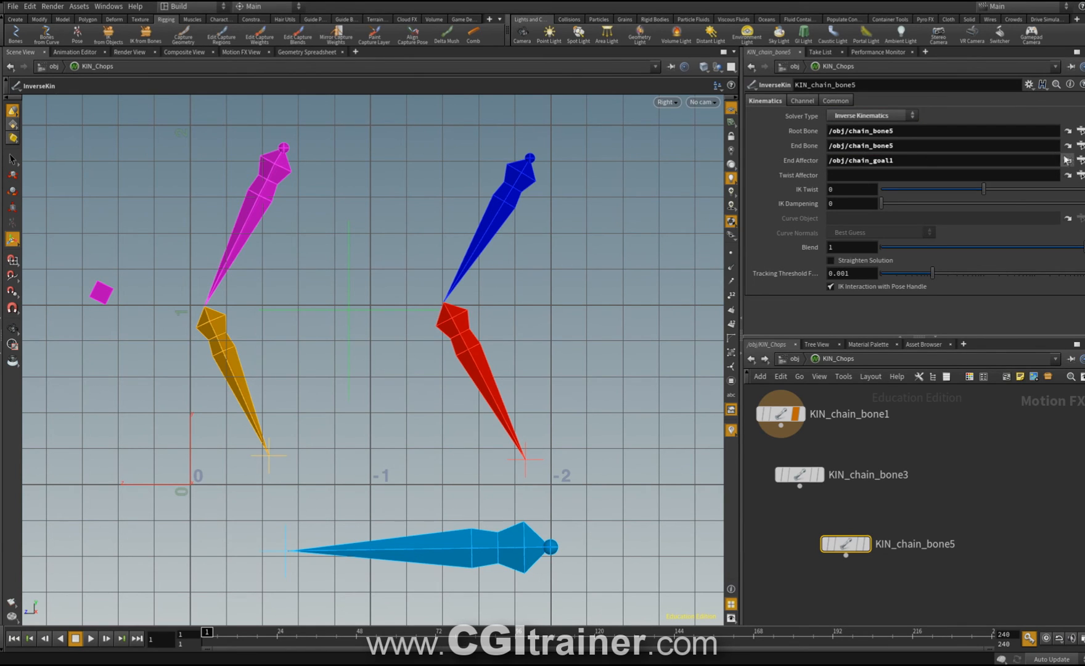
- Assign the ORIENT null as the Twist Affector of the KIN_chain_bone5 solver
click(1080, 175)
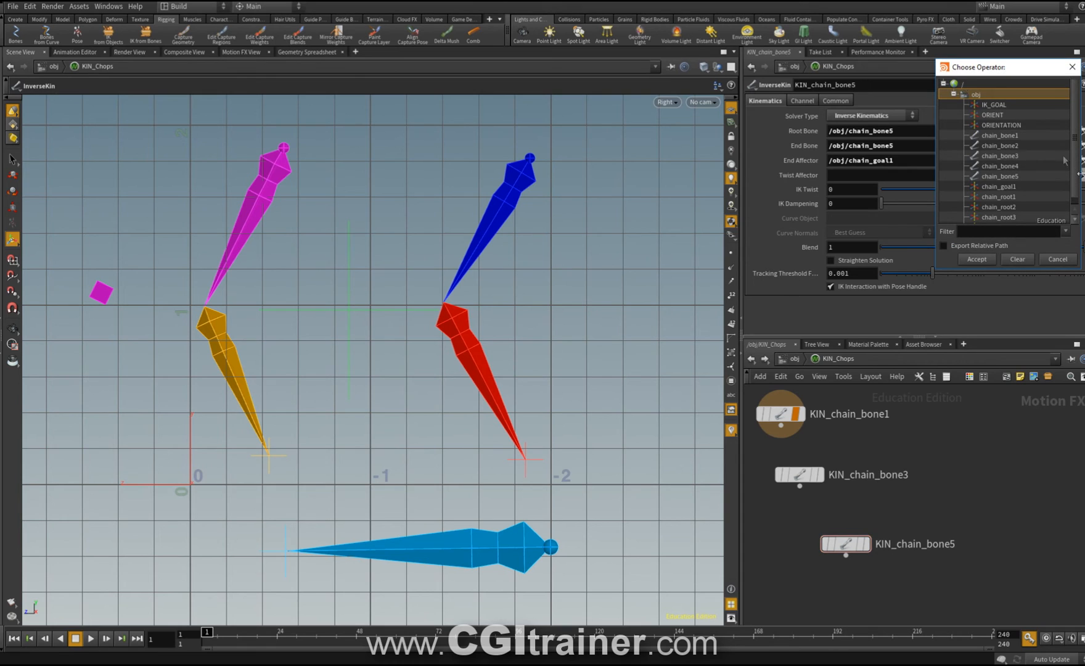
click(999, 116)
click(970, 257)
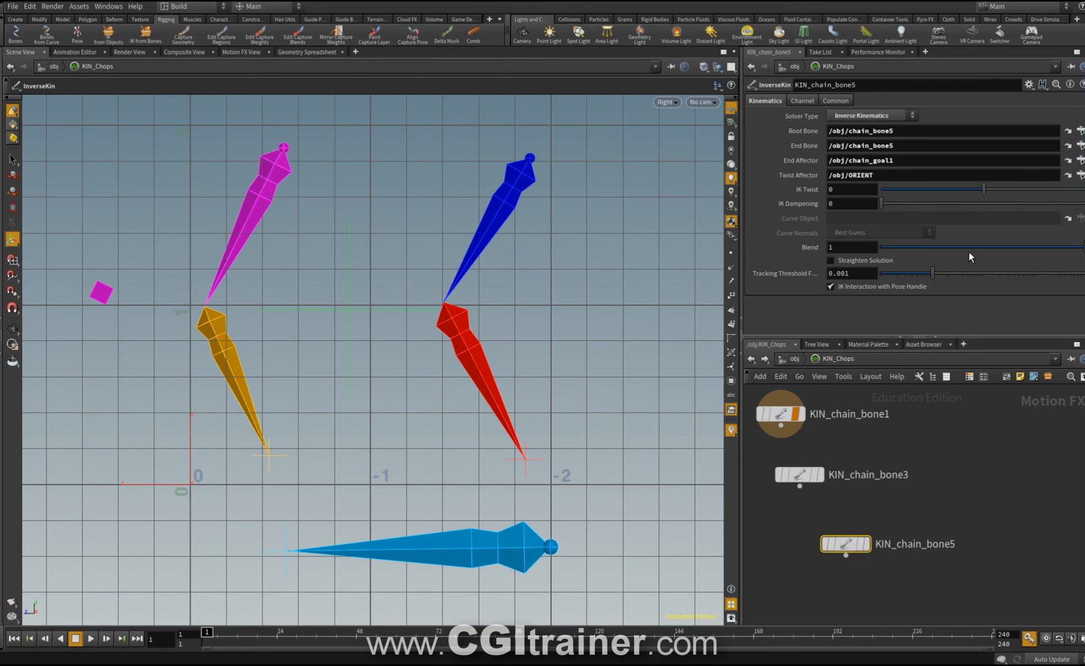
- Show the rig in perspective and move the ORIENT null along X to about -0.93 to twist the second and third chains
key(space+1)
click(474, 313)
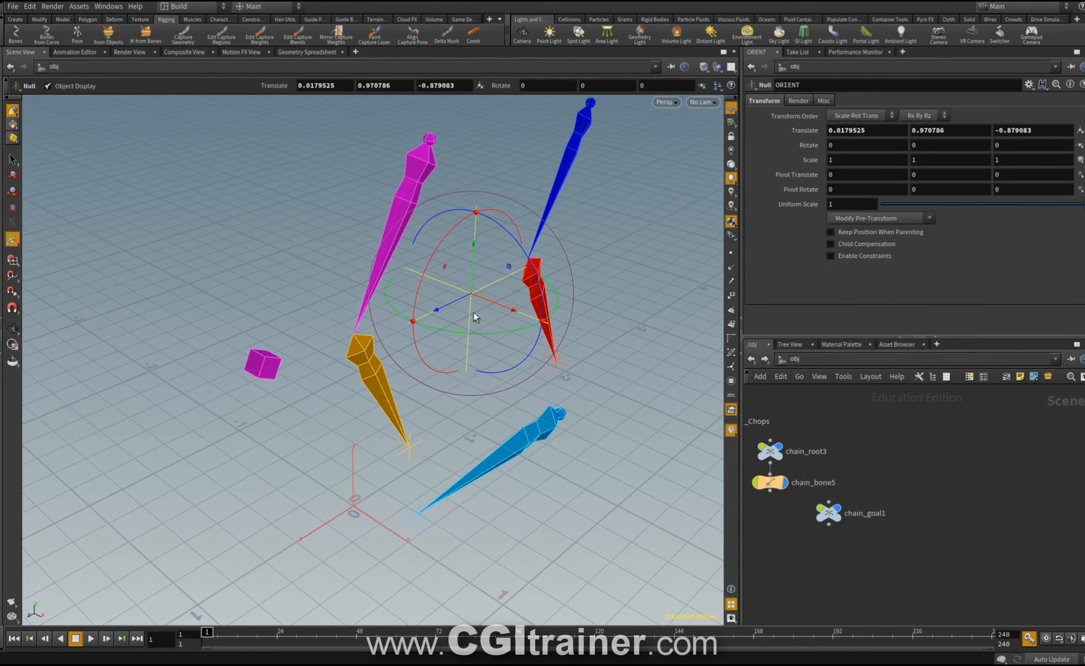
drag(512, 309, 528, 313)
key(ctrl+z)
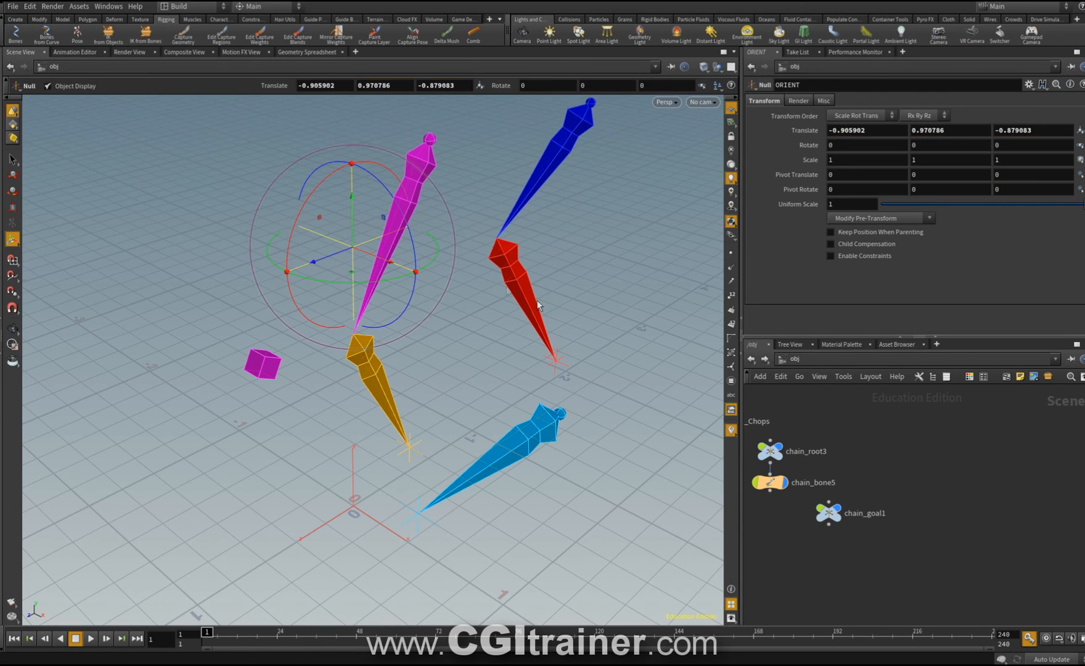
key(ctrl+shift+z)
drag(492, 302, 401, 197)
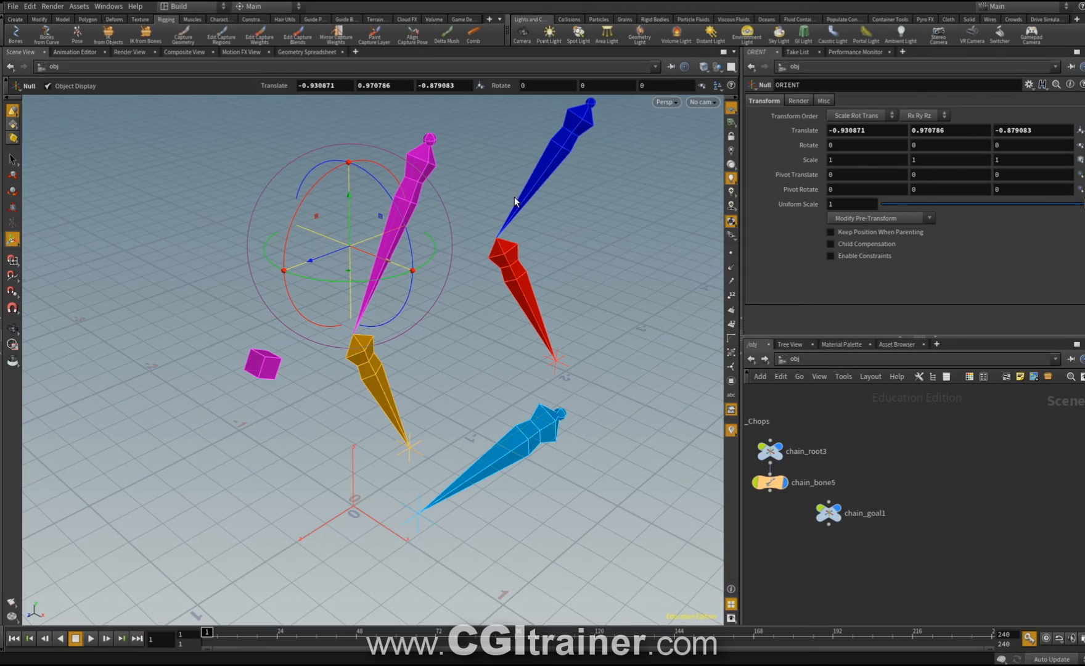